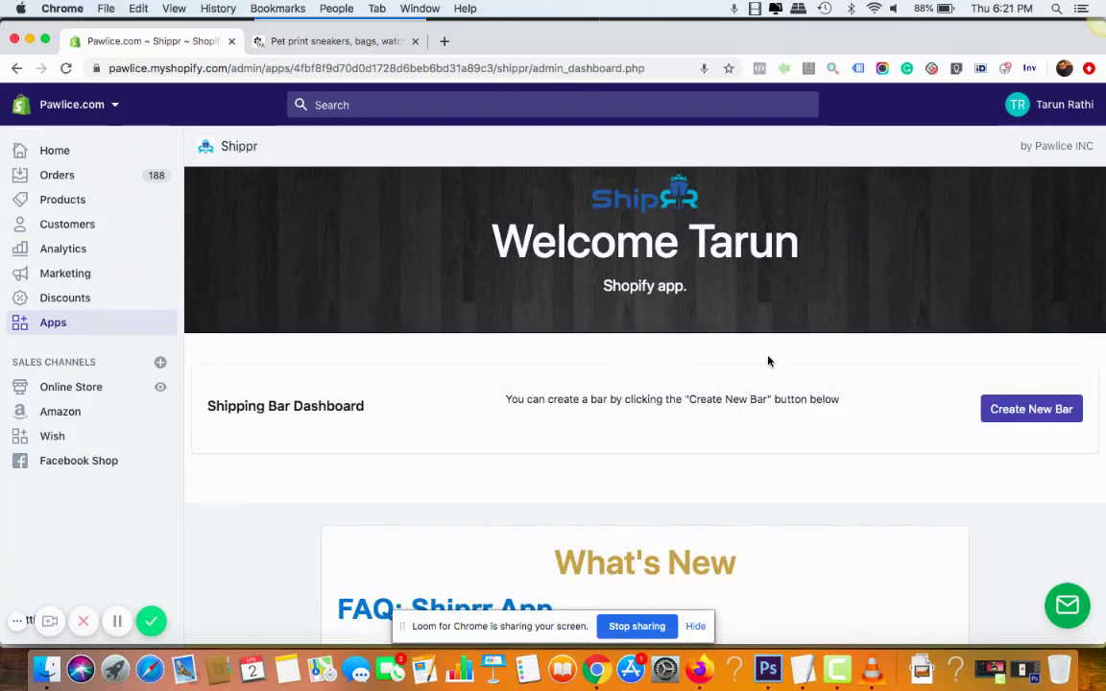
# Step: Start a new shipping bar in Shippr and glance over the live Pawlice storefront
pyautogui.click(1040, 411)
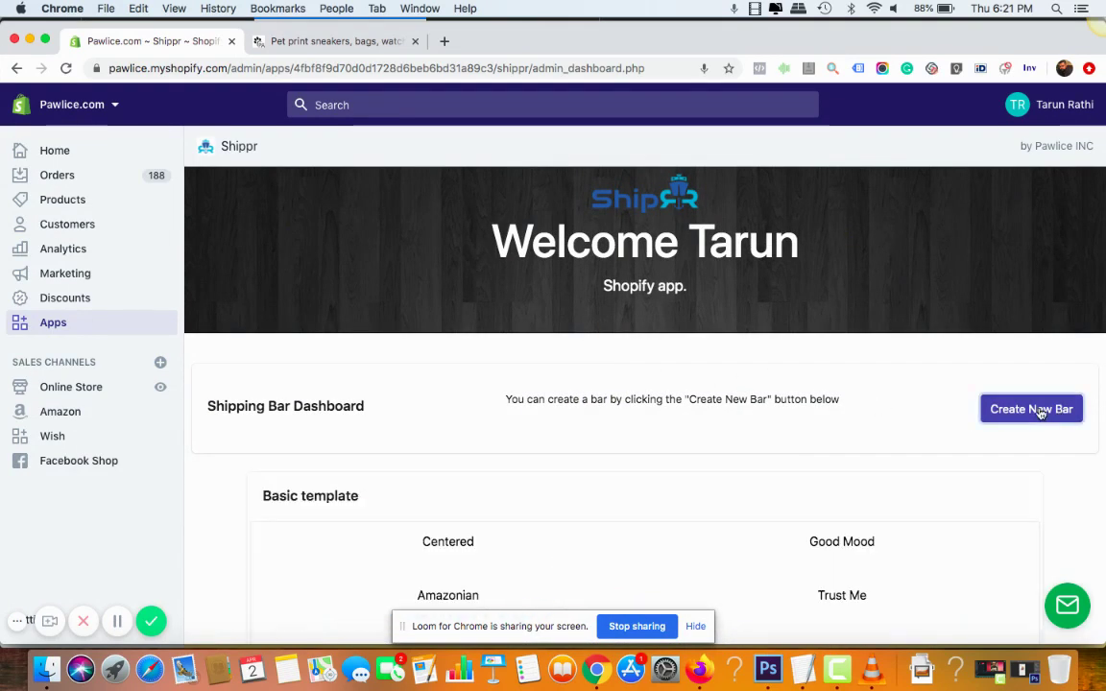
pyautogui.click(365, 43)
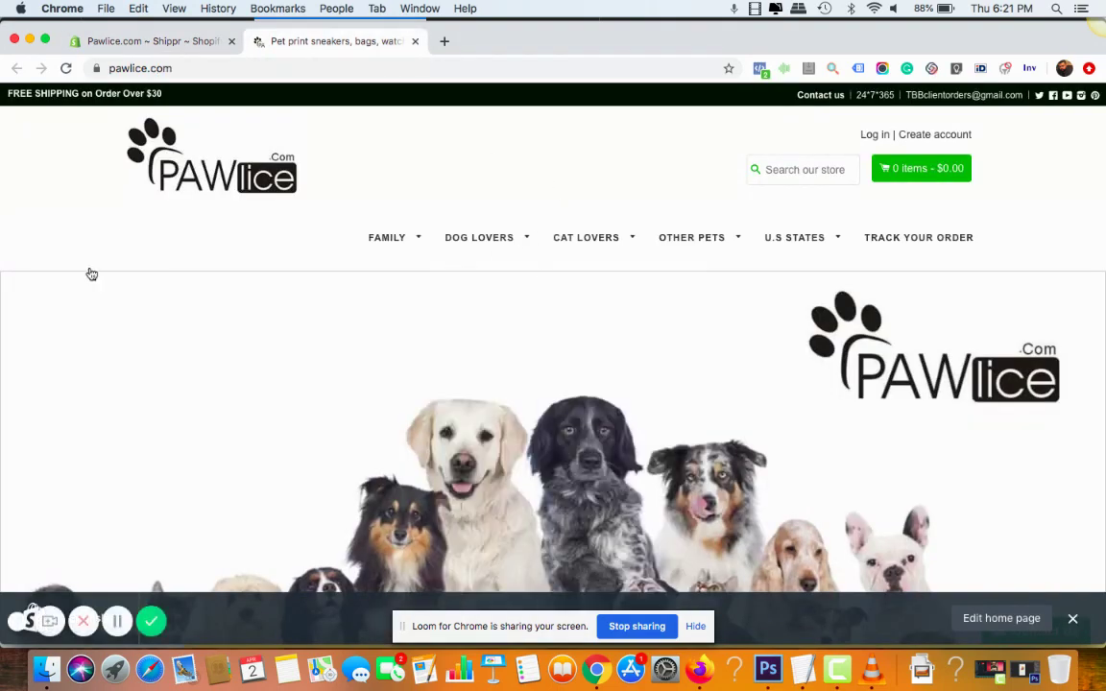
pyautogui.scroll(-1, 491, 228)
pyautogui.scroll(1, 492, 228)
# Step: Back in Shippr, browse the Basic template styles such as Centered, Good Mood and Amazonian
pyautogui.click(152, 44)
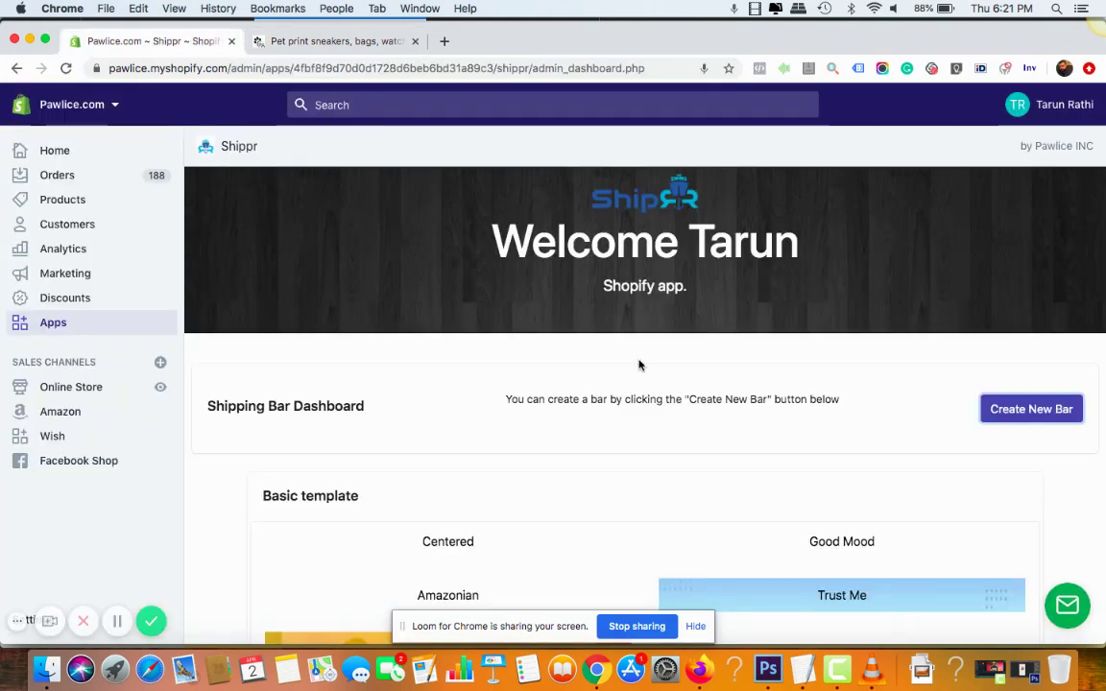
pyautogui.scroll(-1, 639, 365)
pyautogui.scroll(-2, 785, 407)
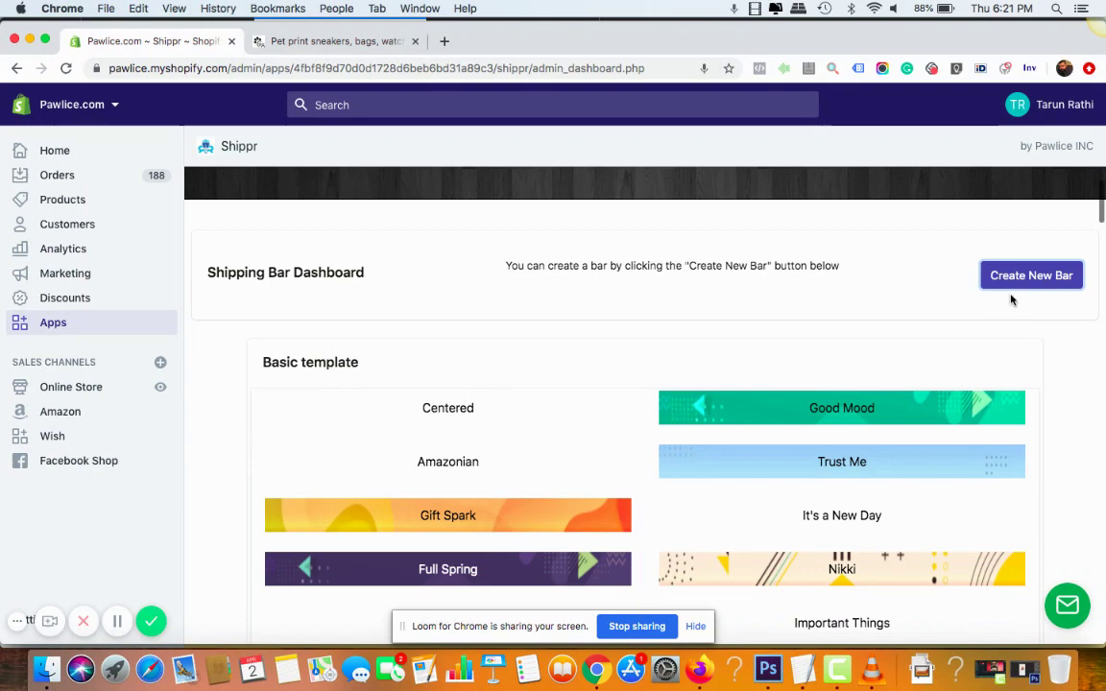
pyautogui.scroll(-2, 749, 299)
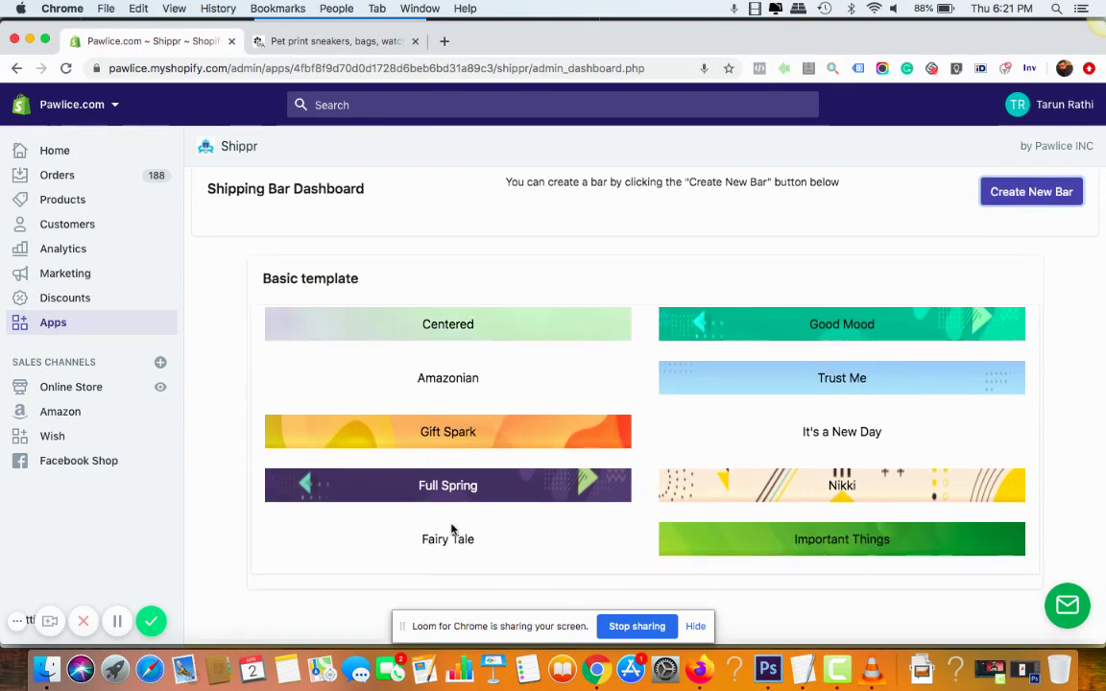
pyautogui.scroll(-2, 453, 528)
pyautogui.scroll(1, 453, 531)
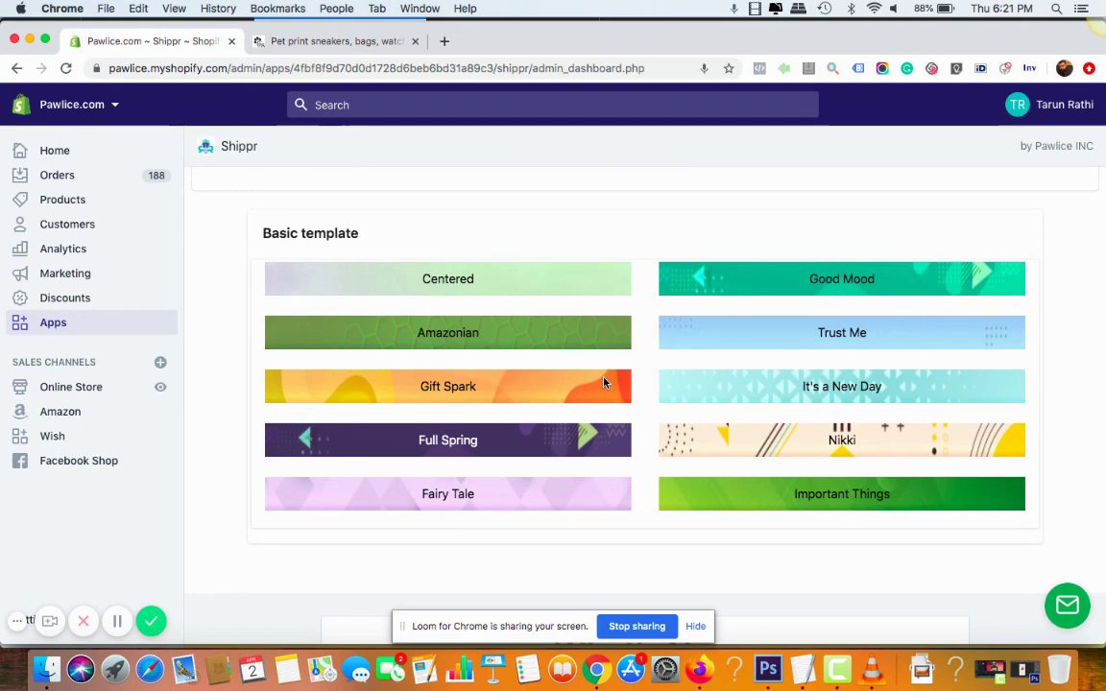
pyautogui.scroll(-2, 371, 526)
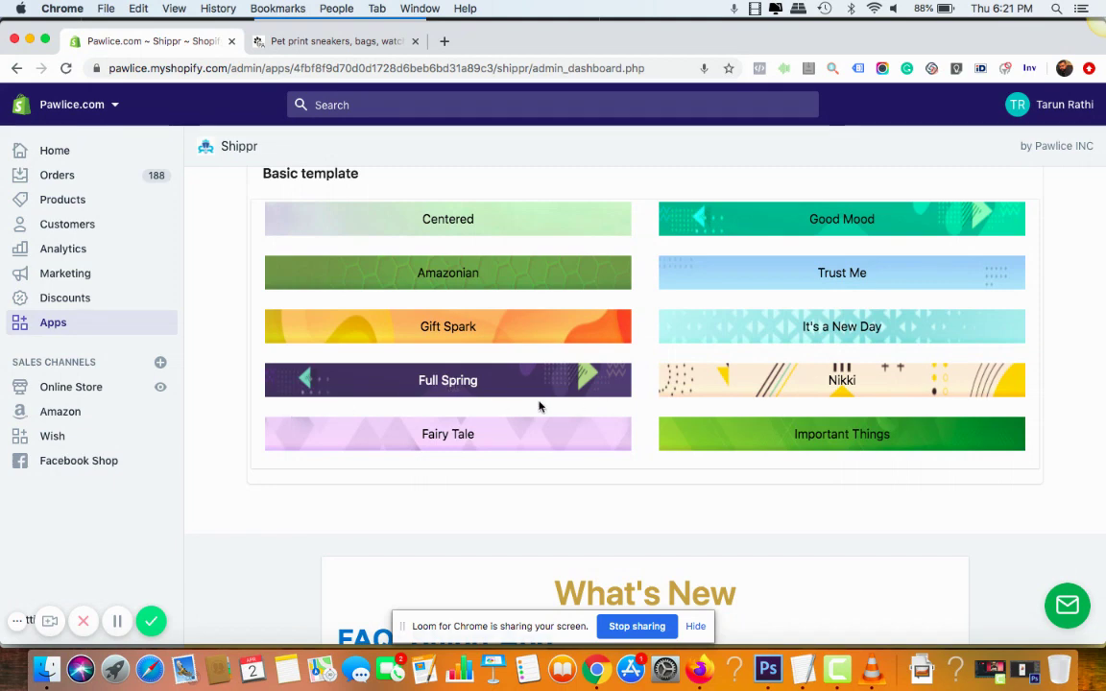
pyautogui.scroll(-5, 493, 471)
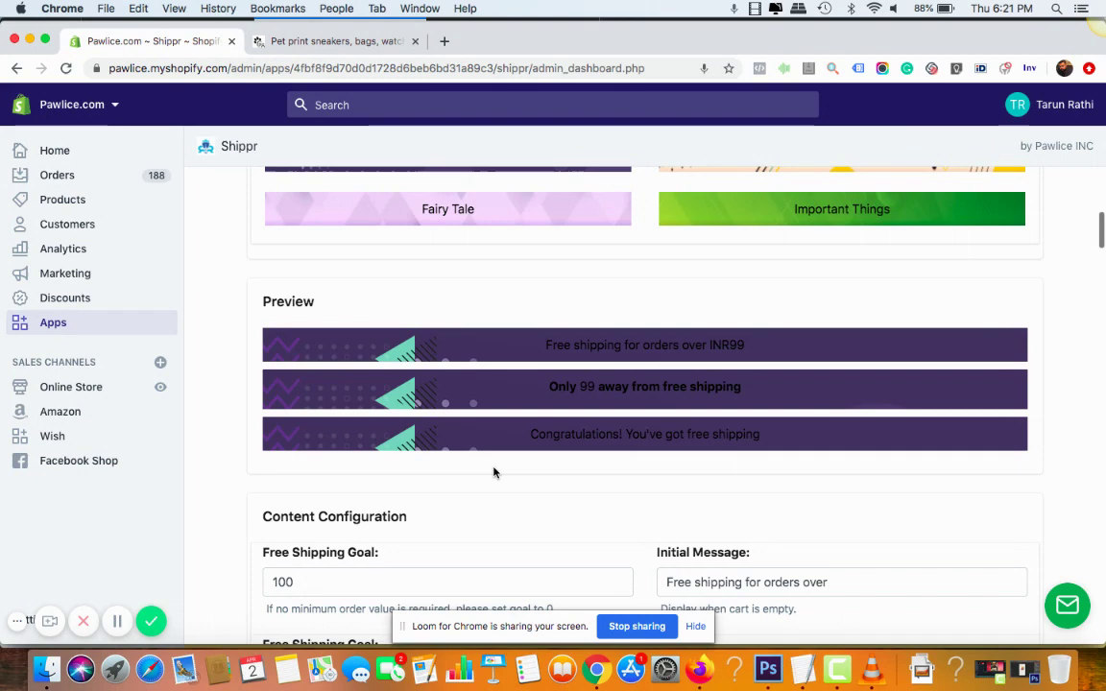
pyautogui.scroll(8, 493, 472)
pyautogui.scroll(-2, 493, 464)
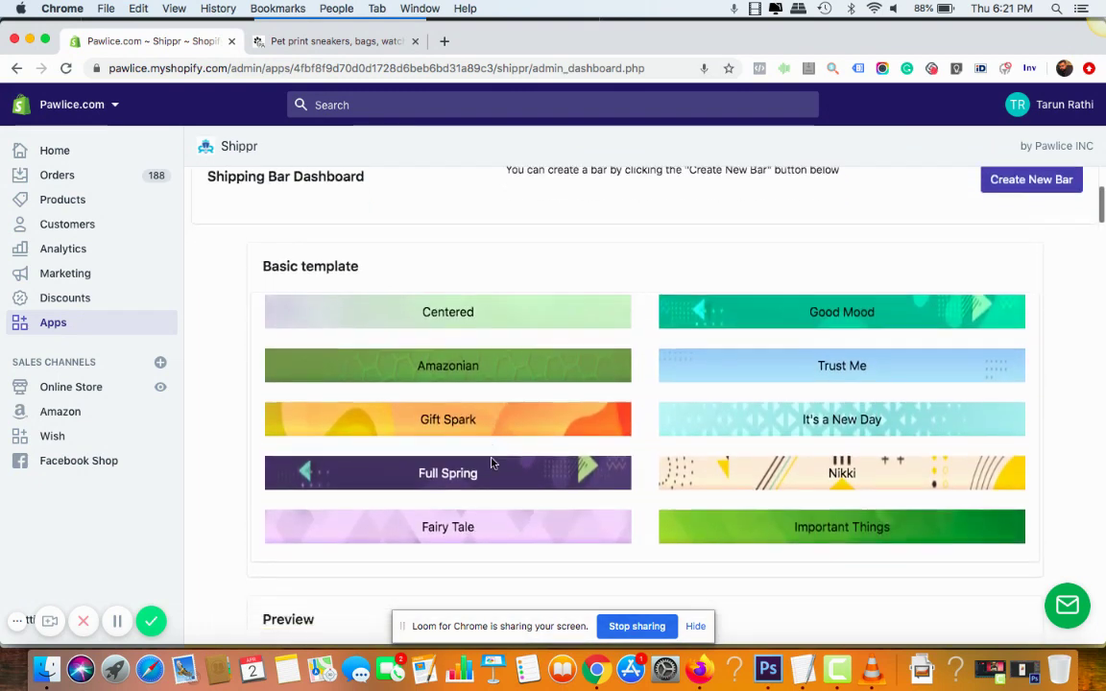
# Step: Pick the pink Fairy Tale template and review its Preview and Content Configuration
pyautogui.click(566, 501)
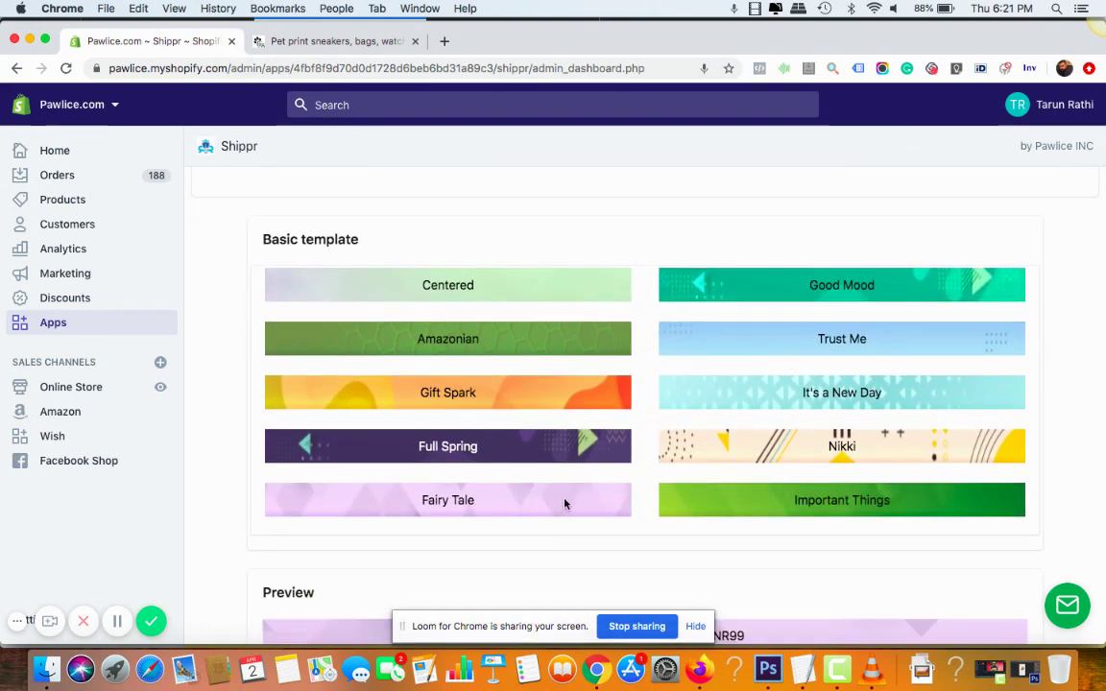
pyautogui.scroll(-3, 564, 503)
pyautogui.scroll(-7, 564, 503)
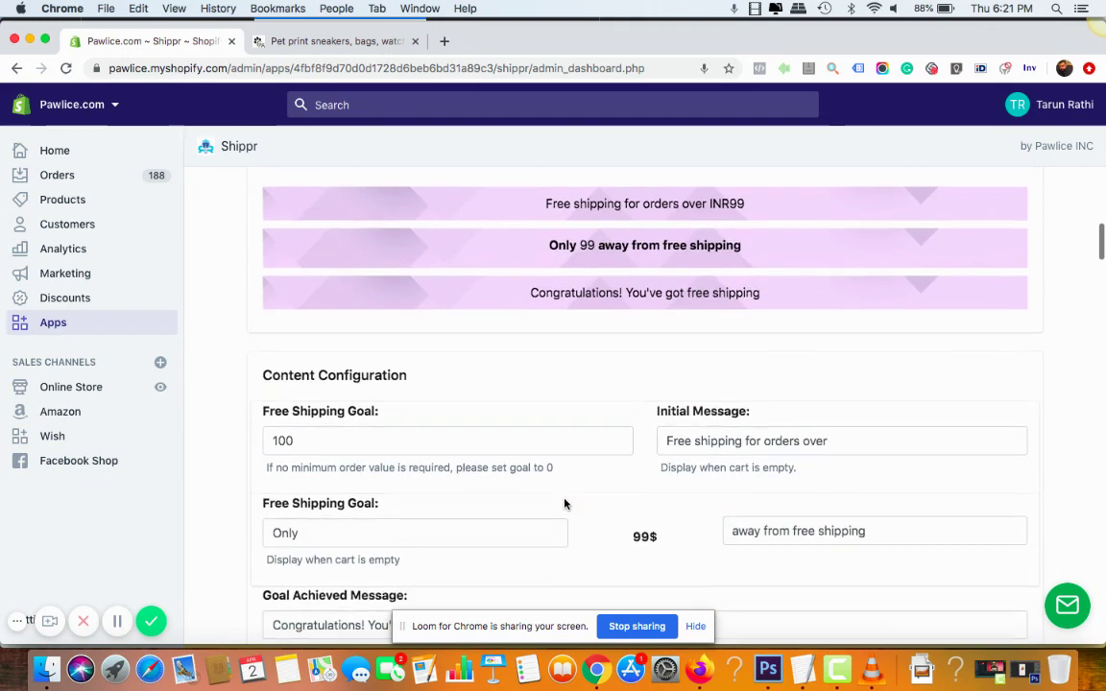
pyautogui.scroll(1, 528, 427)
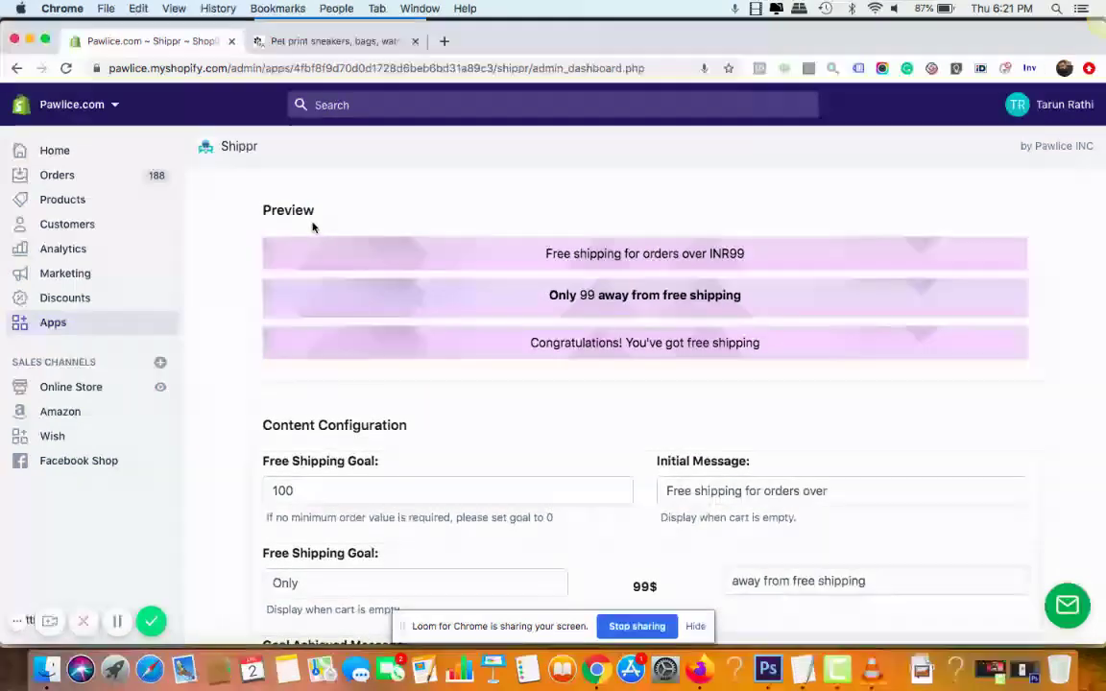
pyautogui.scroll(-1, 415, 453)
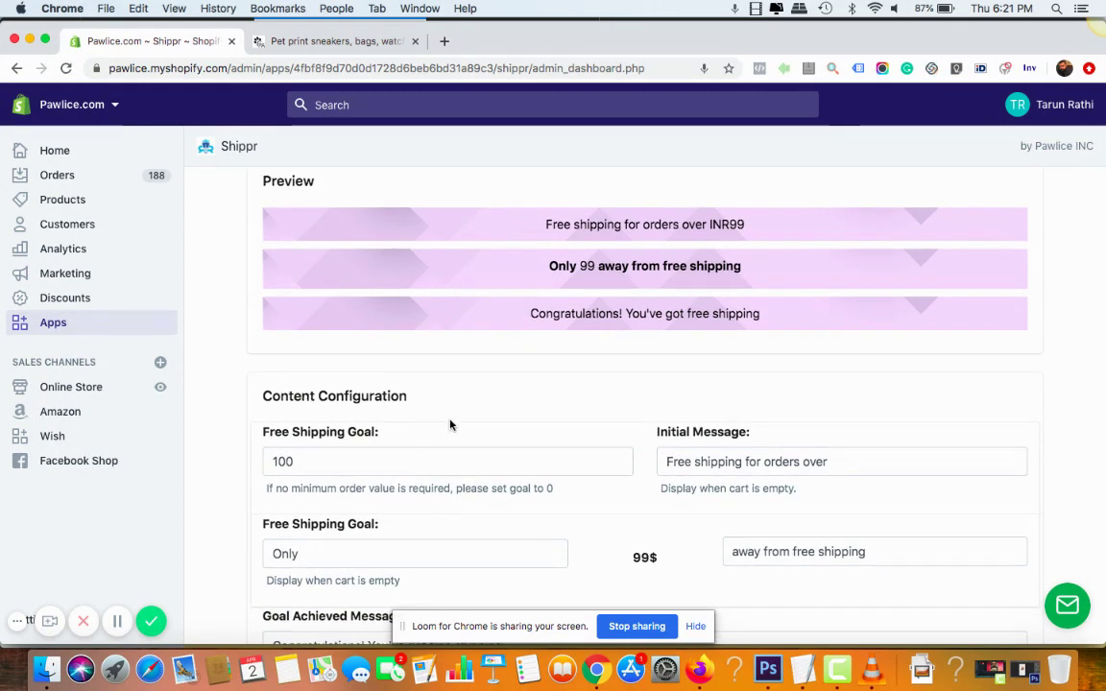
# Step: Change the Free Shipping Goal from 100 to 30, so the preview shows 29$ remaining
pyautogui.scroll(1, 452, 425)
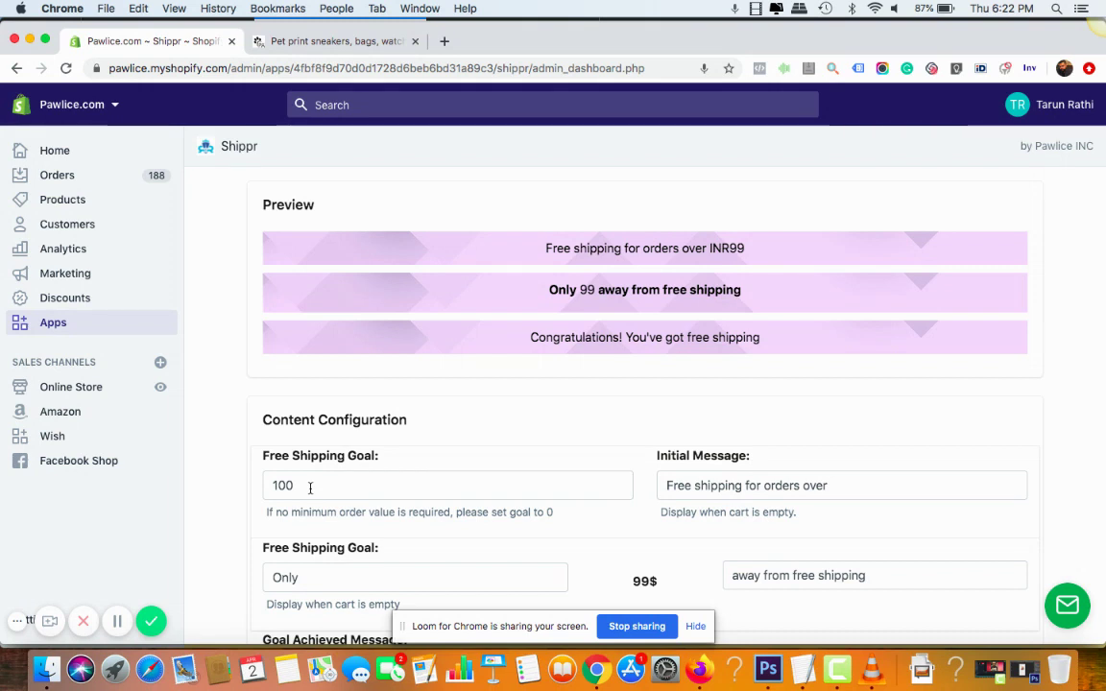
pyautogui.doubleClick(320, 488)
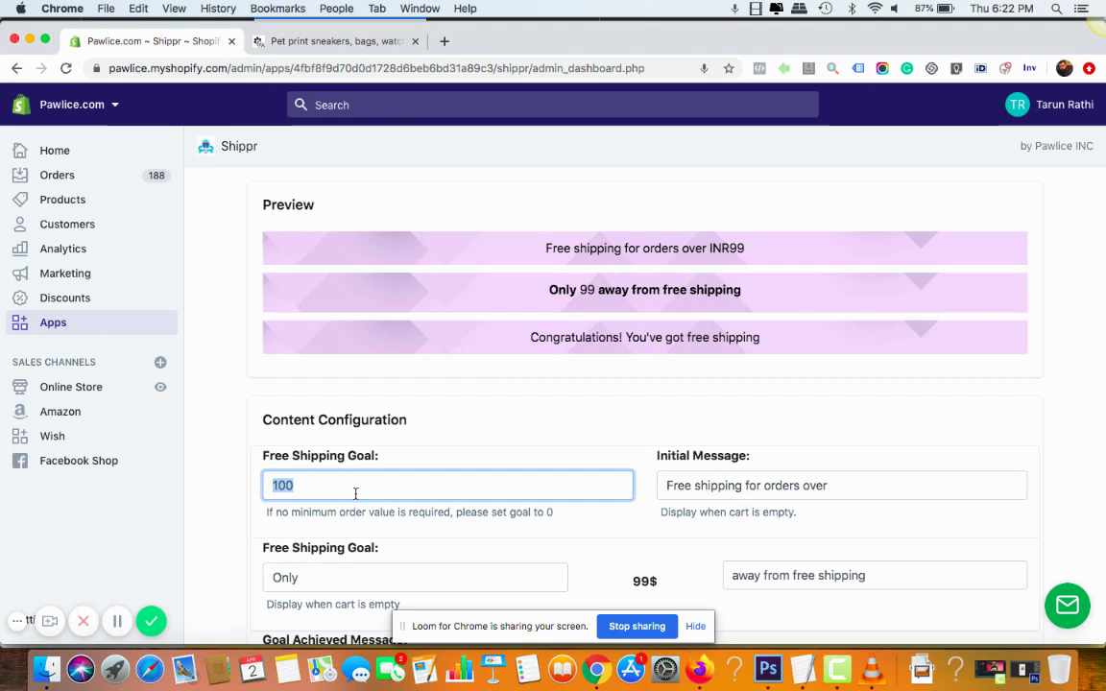
pyautogui.write('30')
pyautogui.click(503, 432)
pyautogui.scroll(-1, 503, 431)
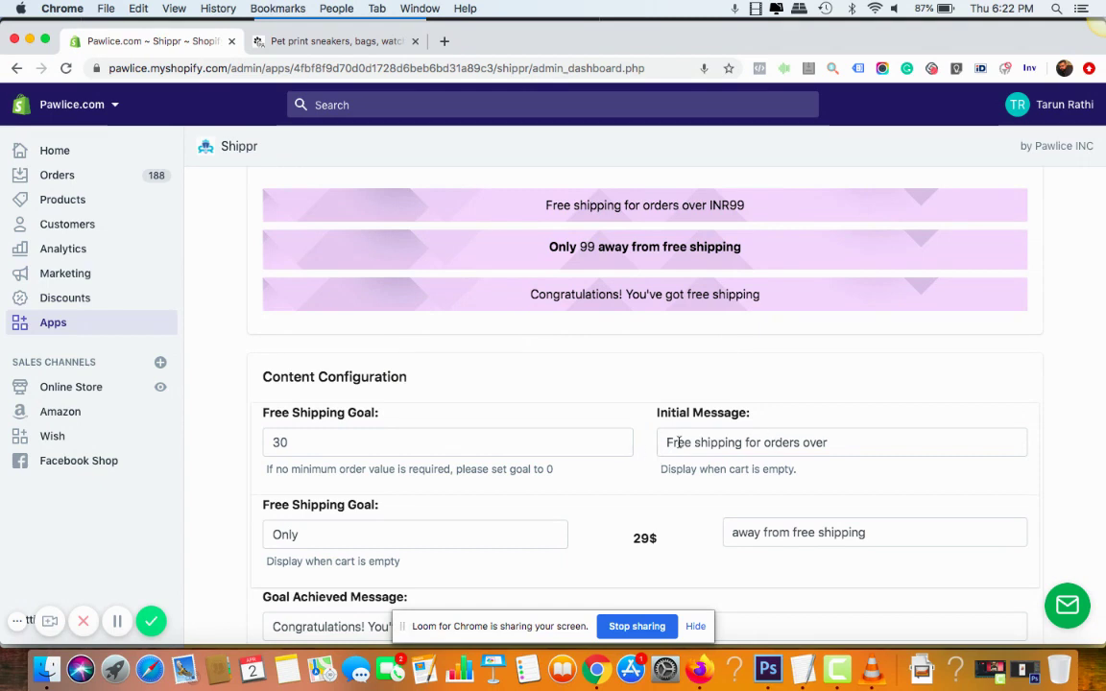
pyautogui.moveTo(545, 203); pyautogui.dragTo(706, 205)
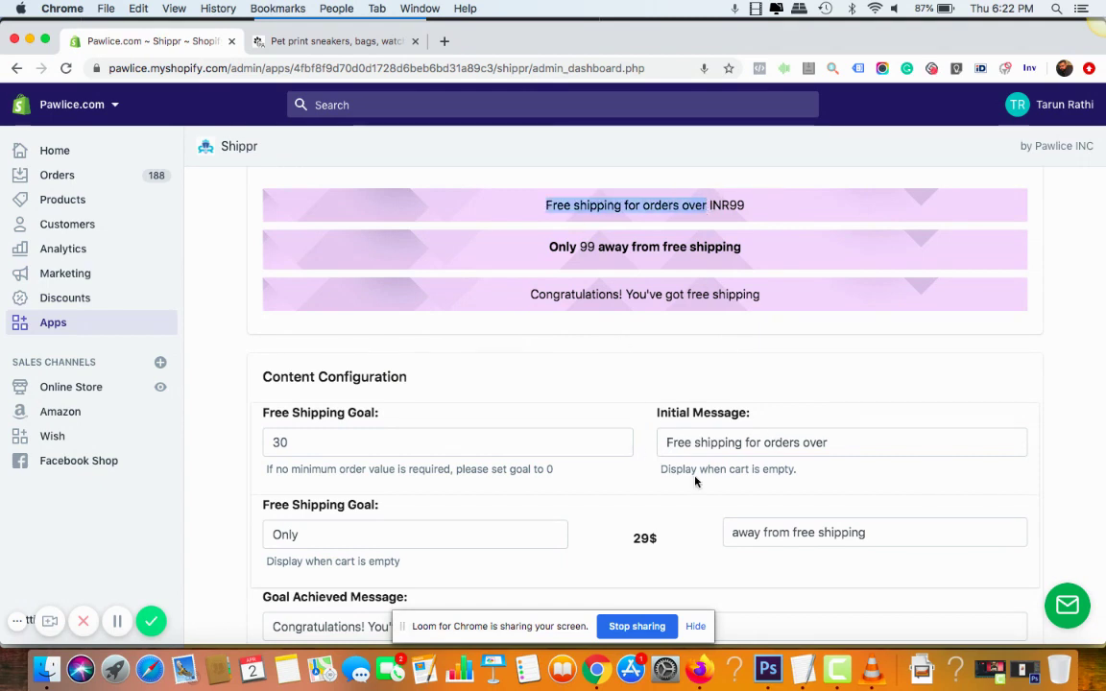
# Step: Replace the initial message with 'Free Shipping On Orders Over'
pyautogui.doubleClick(710, 444)
pyautogui.click(710, 443)
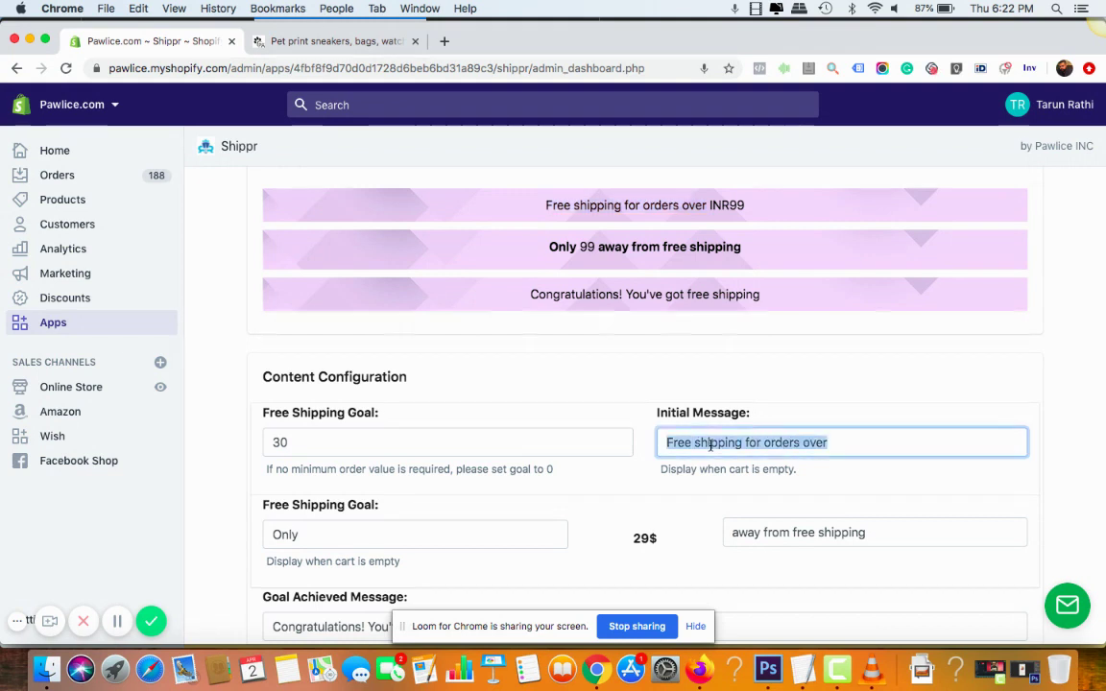
pyautogui.write('Free ')
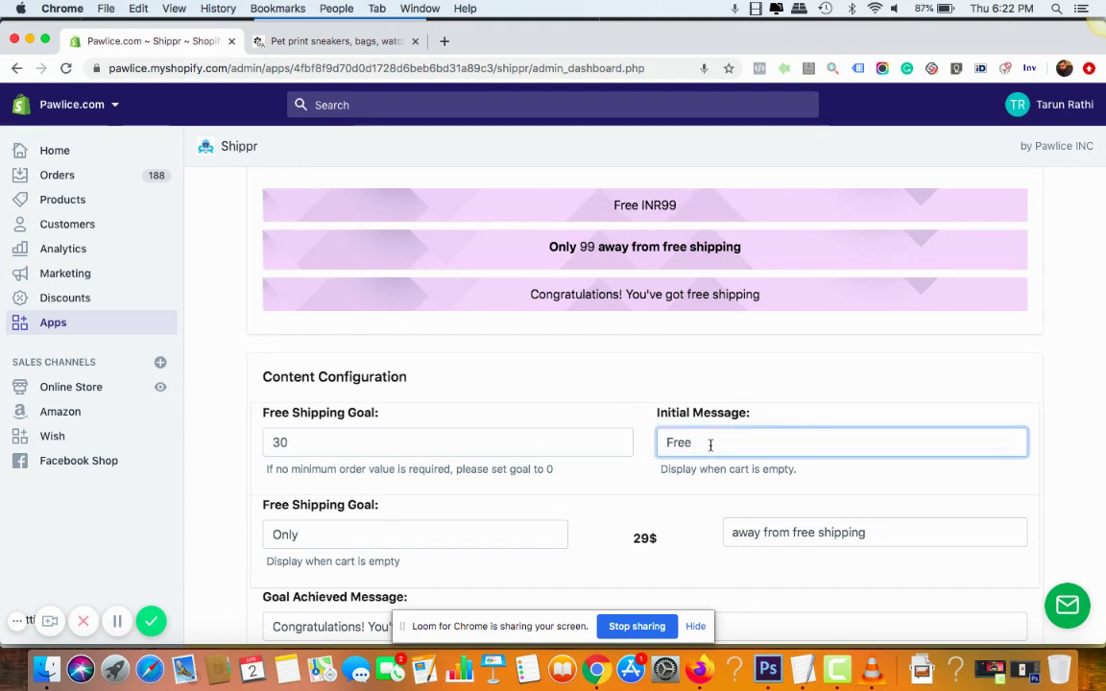
pyautogui.write('Shipping On ')
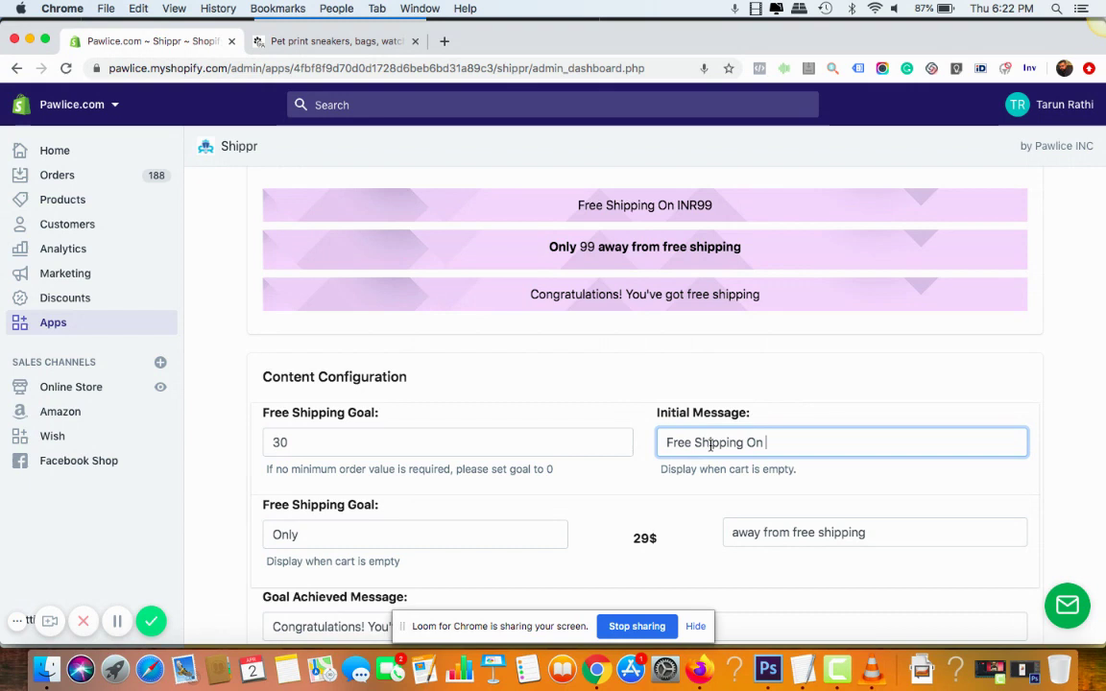
pyautogui.write('Orders Over')
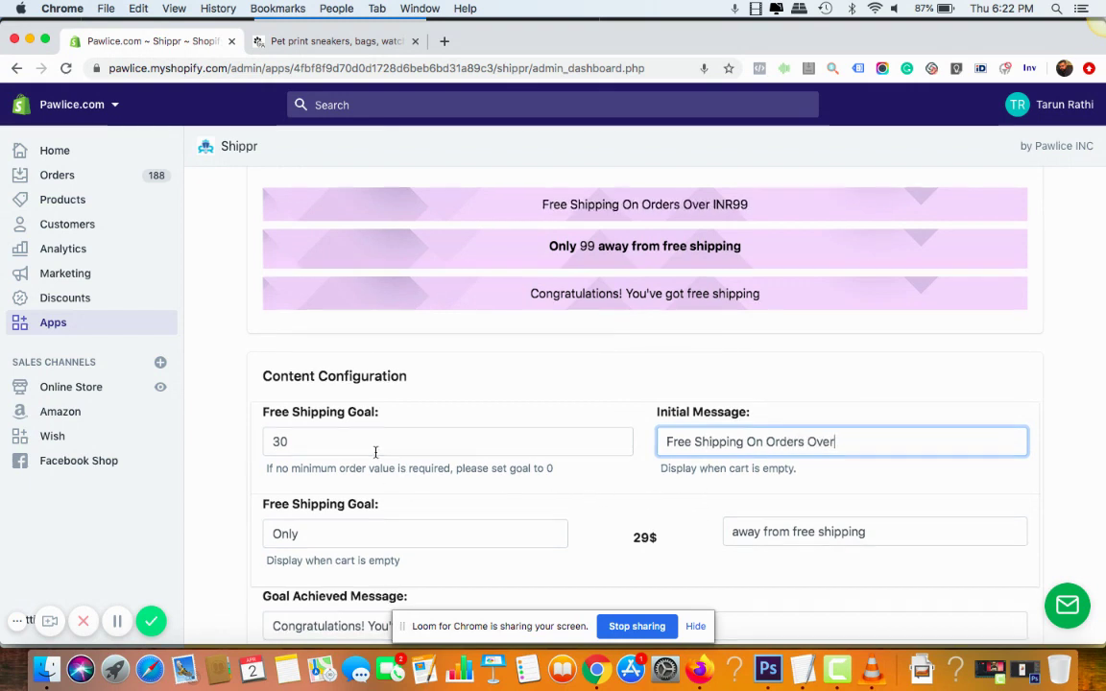
pyautogui.scroll(1, 376, 452)
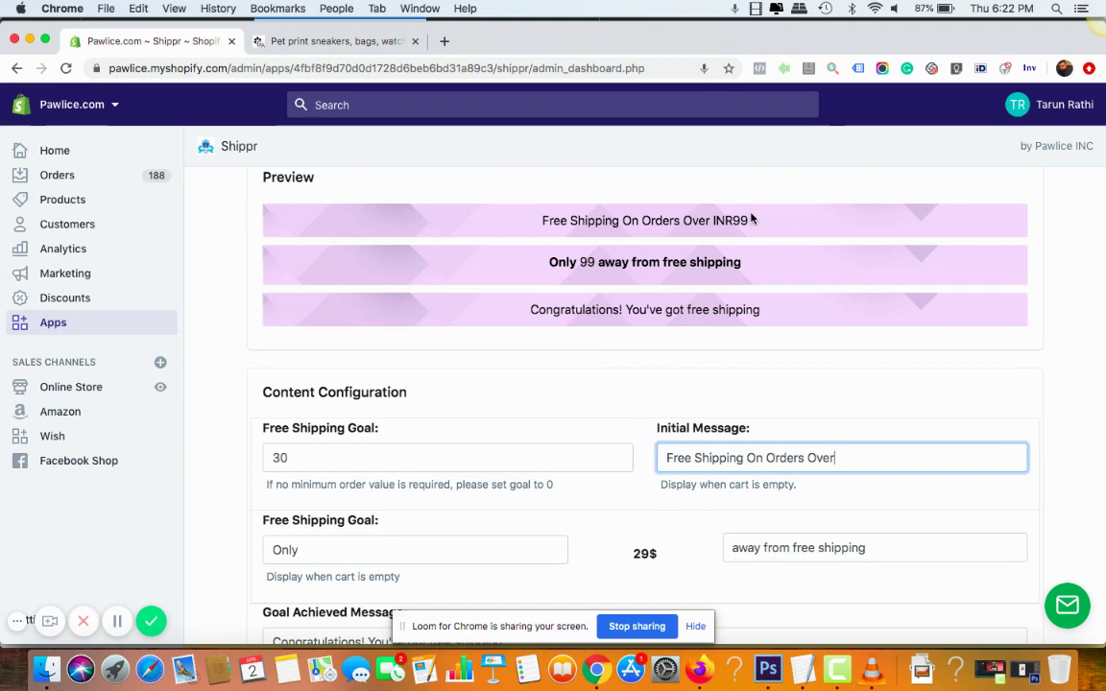
pyautogui.moveTo(714, 220); pyautogui.dragTo(759, 227)
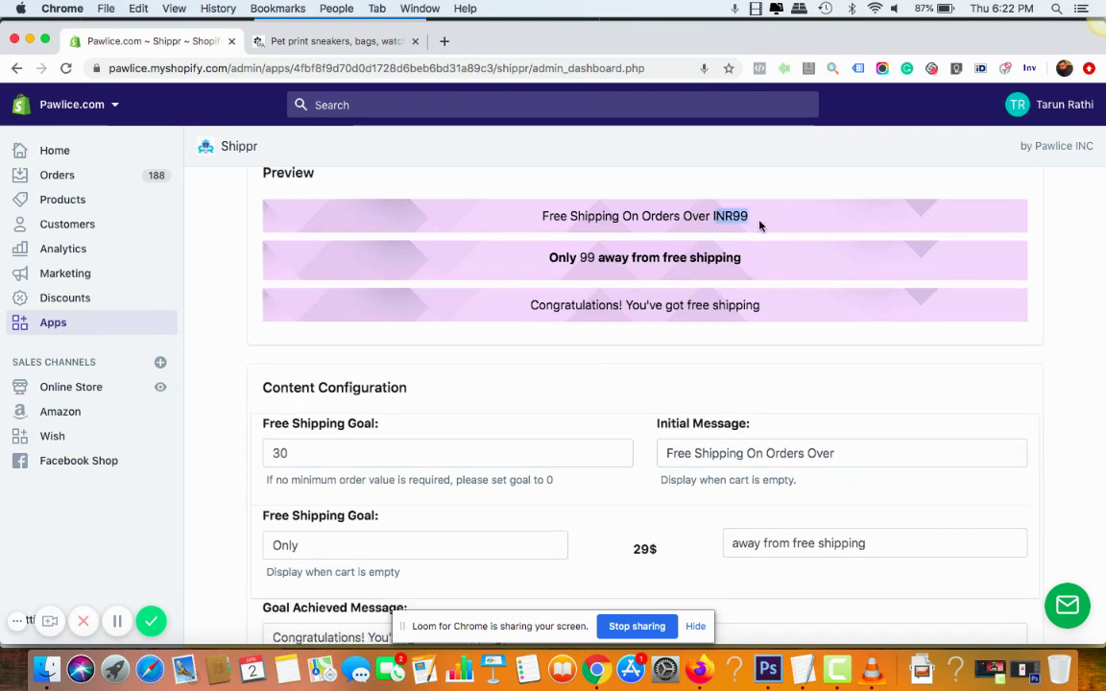
pyautogui.scroll(-2, 480, 403)
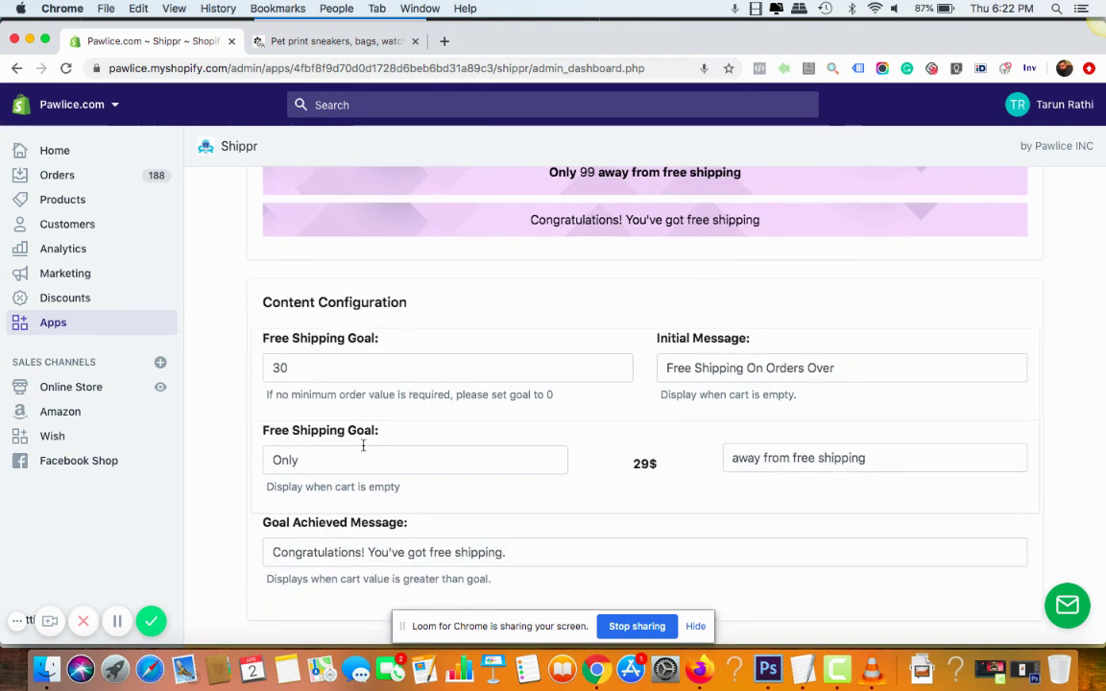
pyautogui.scroll(1, 358, 448)
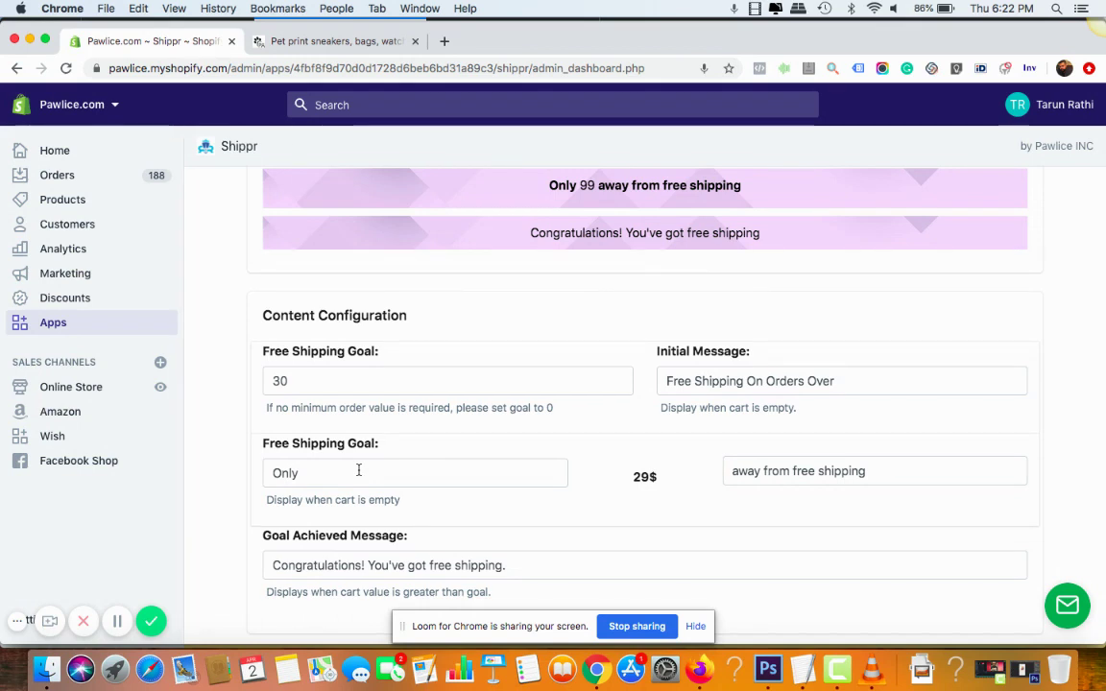
# Step: Reword the progress message to 'Just 29$ Left for Free Shipping'
pyautogui.doubleClick(638, 477)
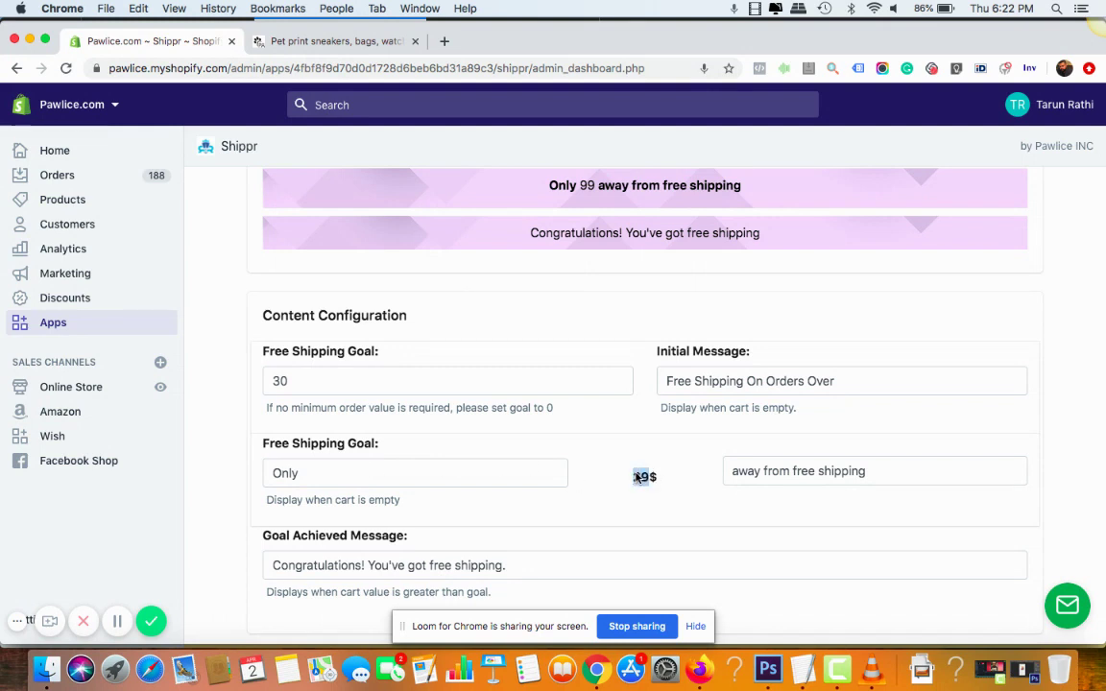
pyautogui.click(392, 478)
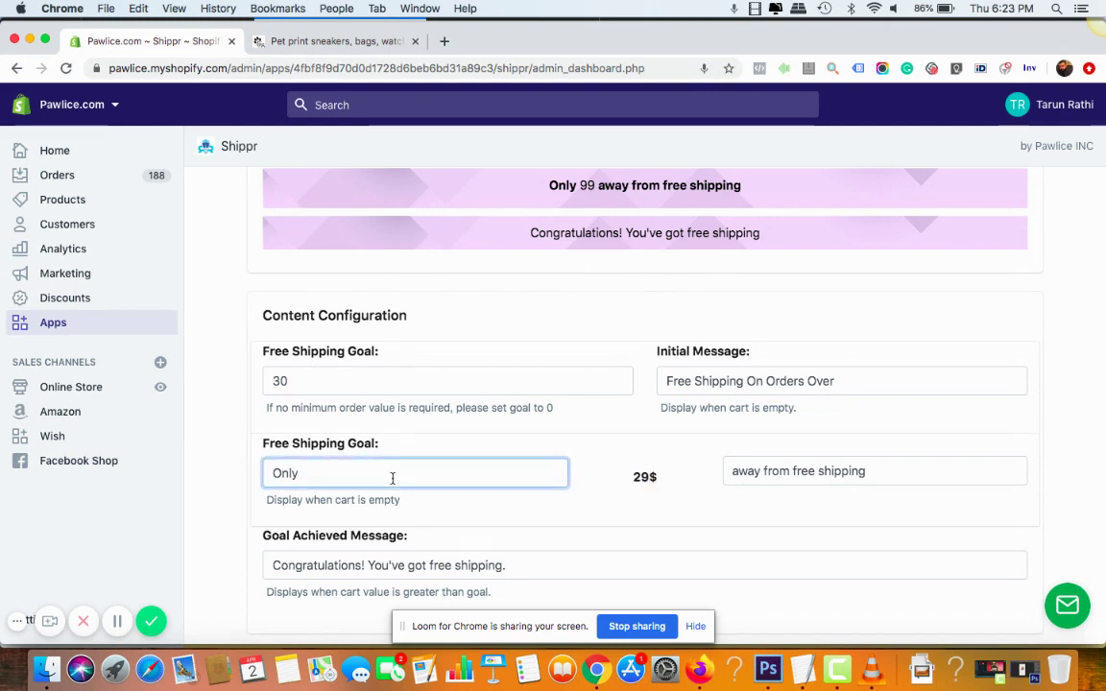
pyautogui.doubleClick(391, 478)
pyautogui.write('Just')
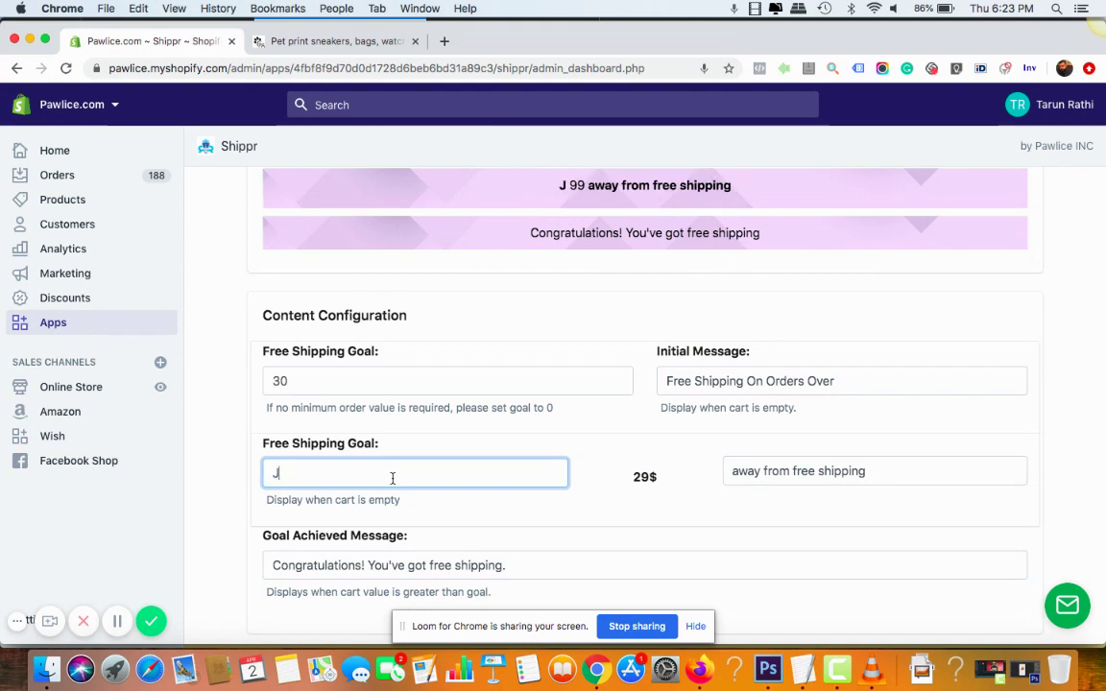
pyautogui.tripleClick(778, 471)
pyautogui.write('Le')
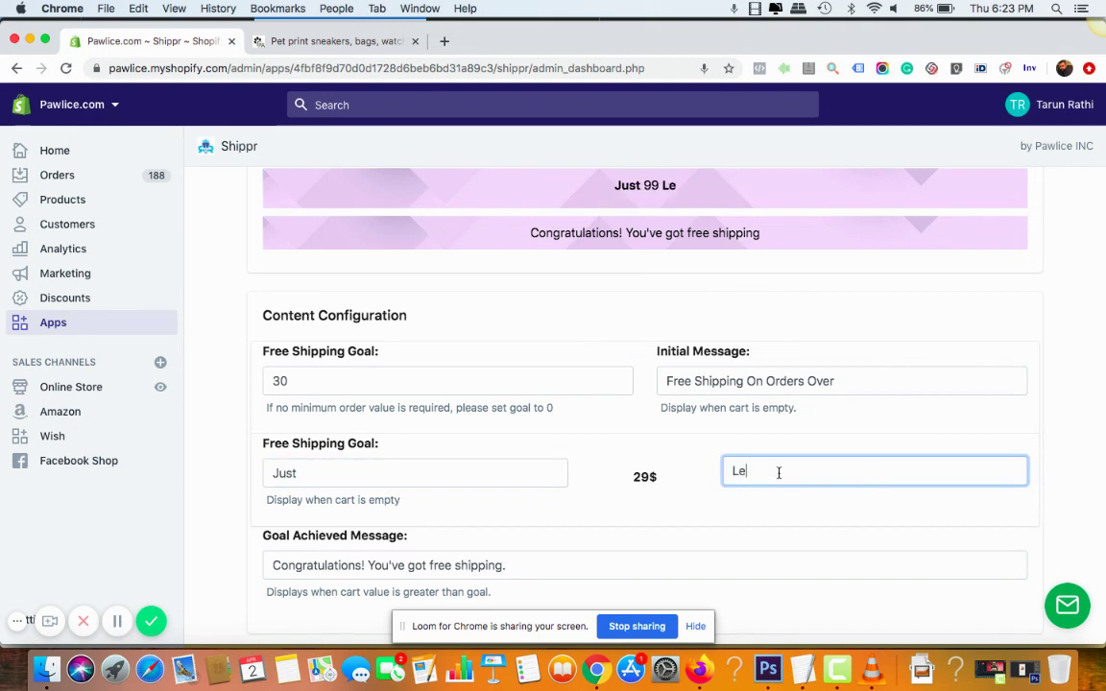
pyautogui.write('ft for Free Sg')
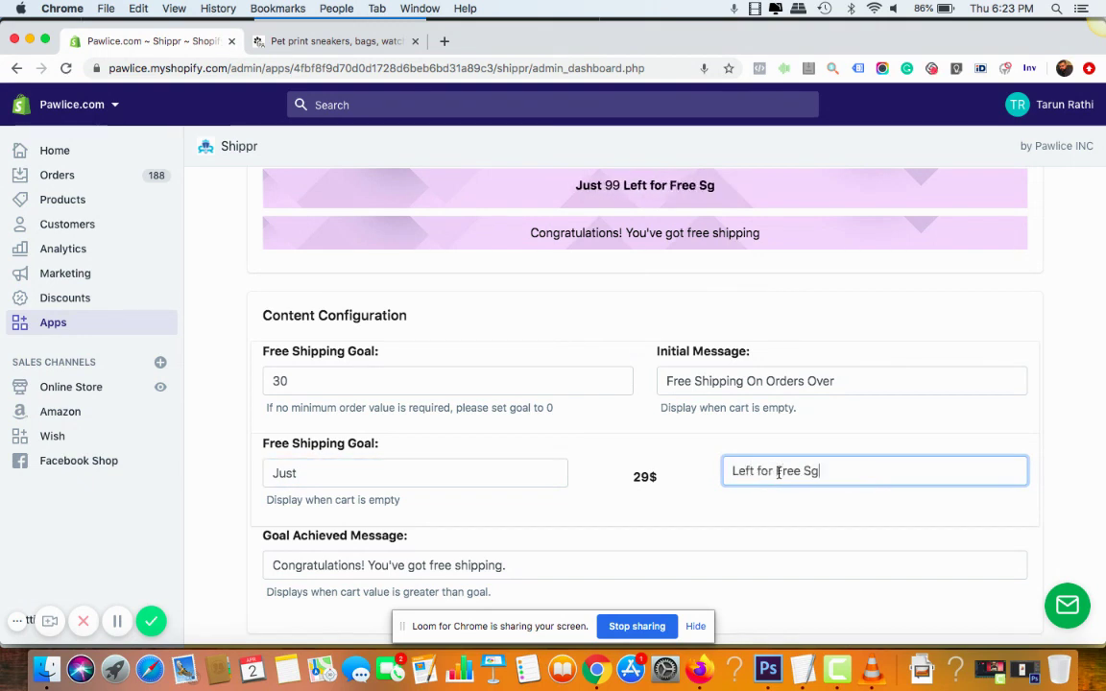
pyautogui.press('BackSpace')
pyautogui.write('hipping')
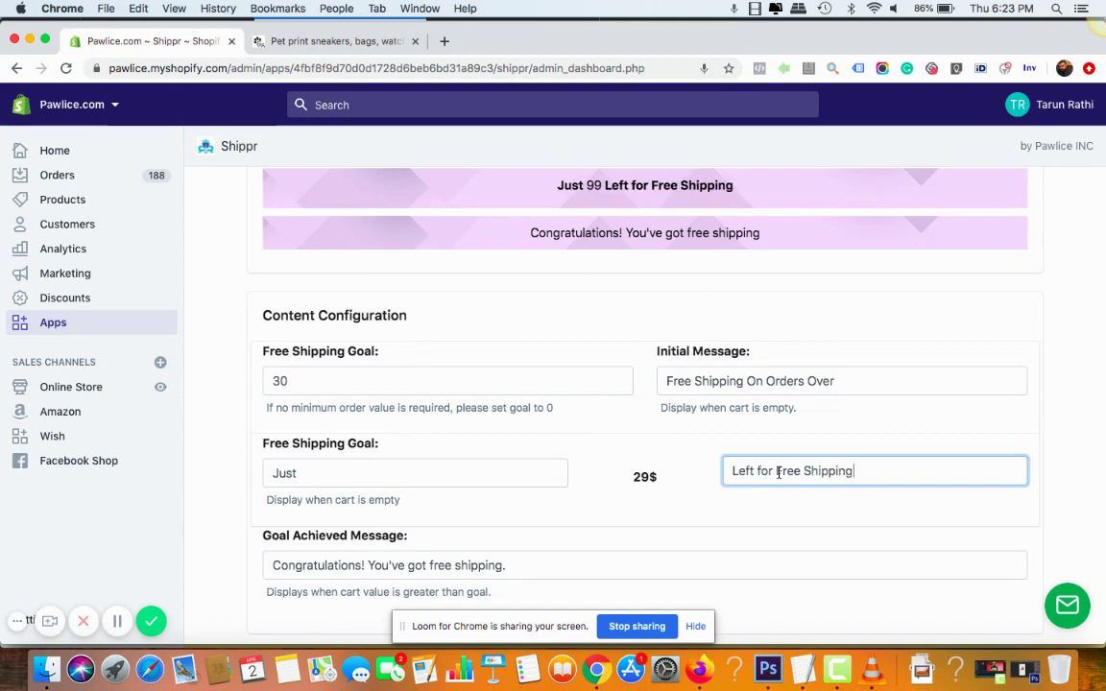
pyautogui.scroll(2, 777, 451)
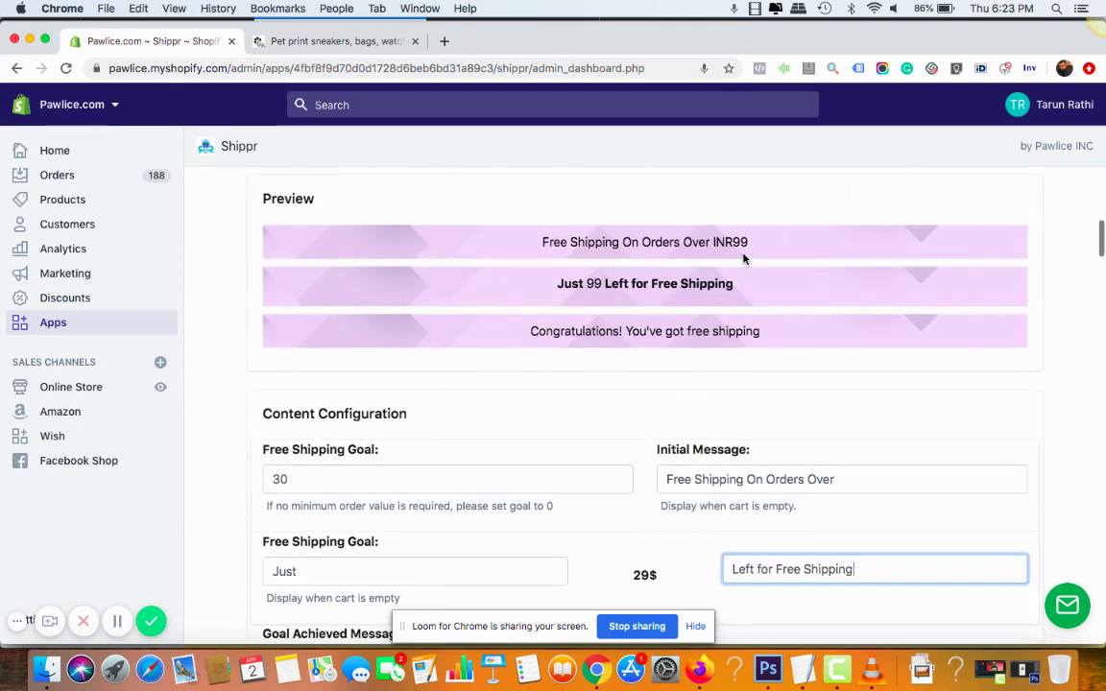
pyautogui.scroll(-1, 654, 305)
pyautogui.scroll(-3, 653, 305)
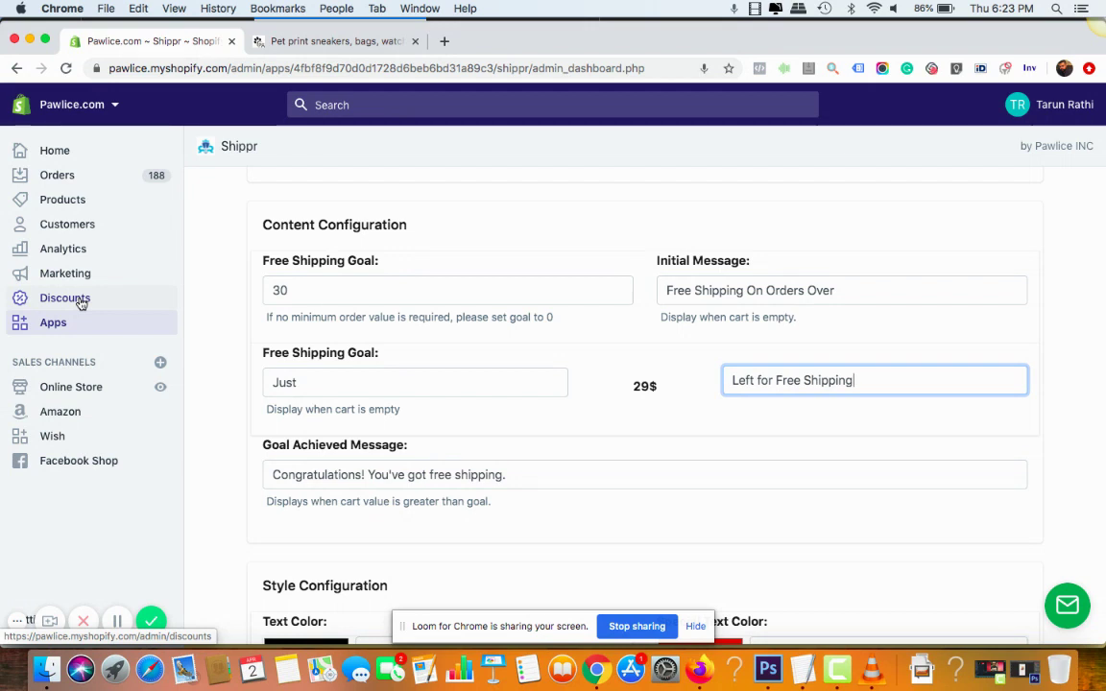
# Step: Set the goal-achieved message to 'Awesome! Here's your Free Shipping Code "Awesome20"'
pyautogui.doubleClick(277, 290)
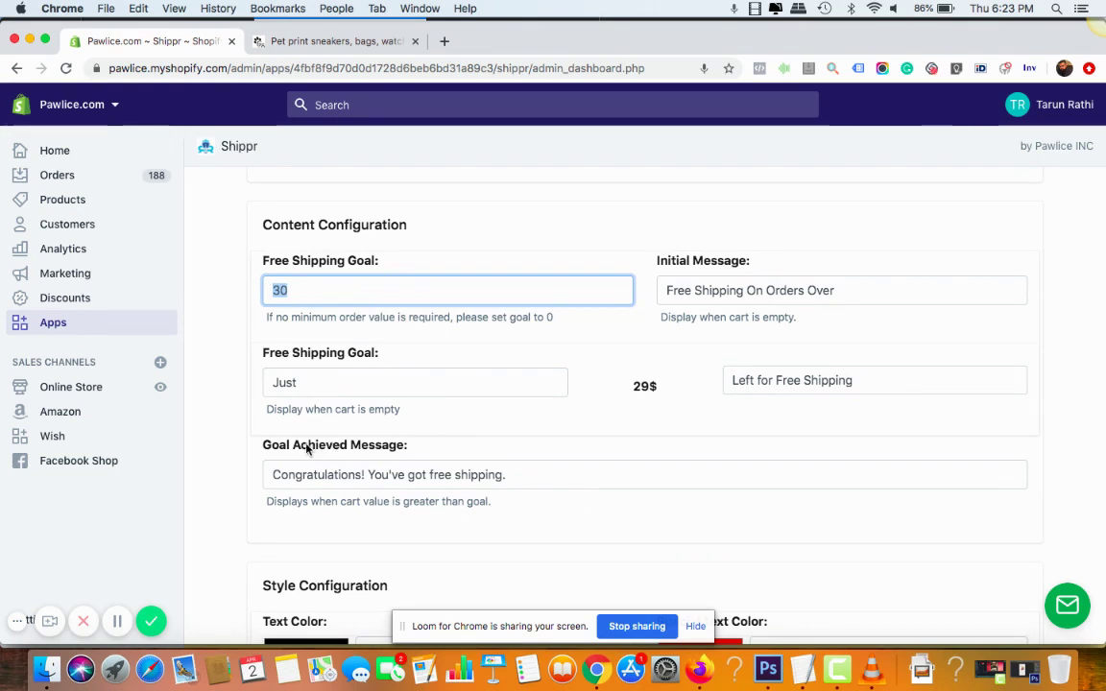
pyautogui.moveTo(280, 446); pyautogui.dragTo(407, 445)
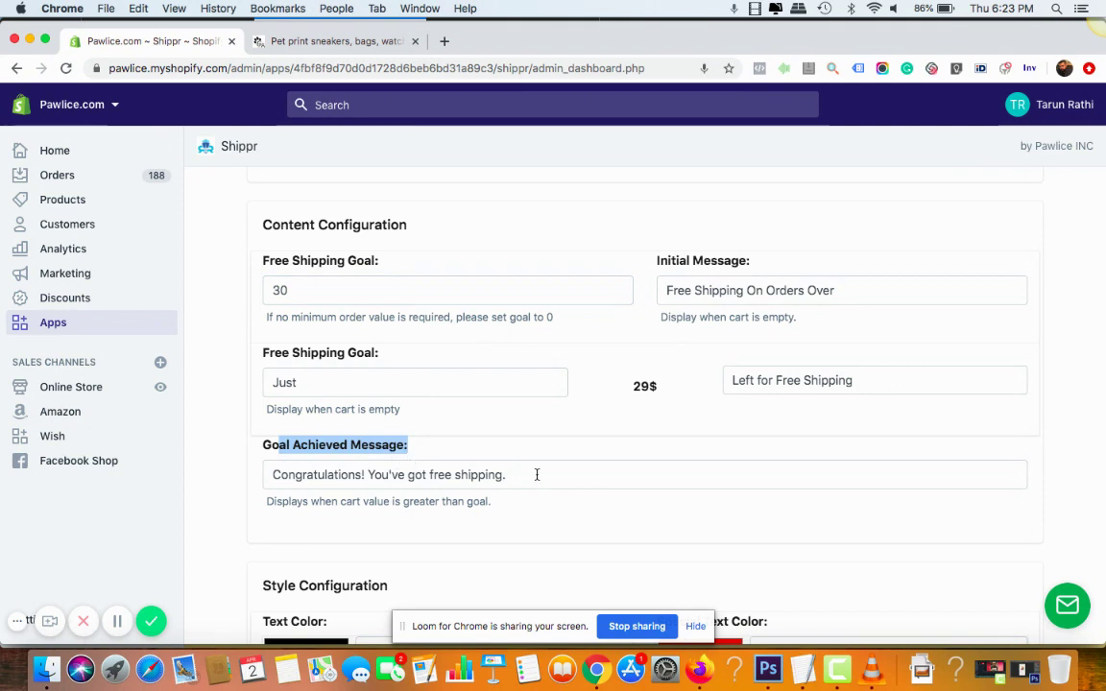
pyautogui.click(373, 471)
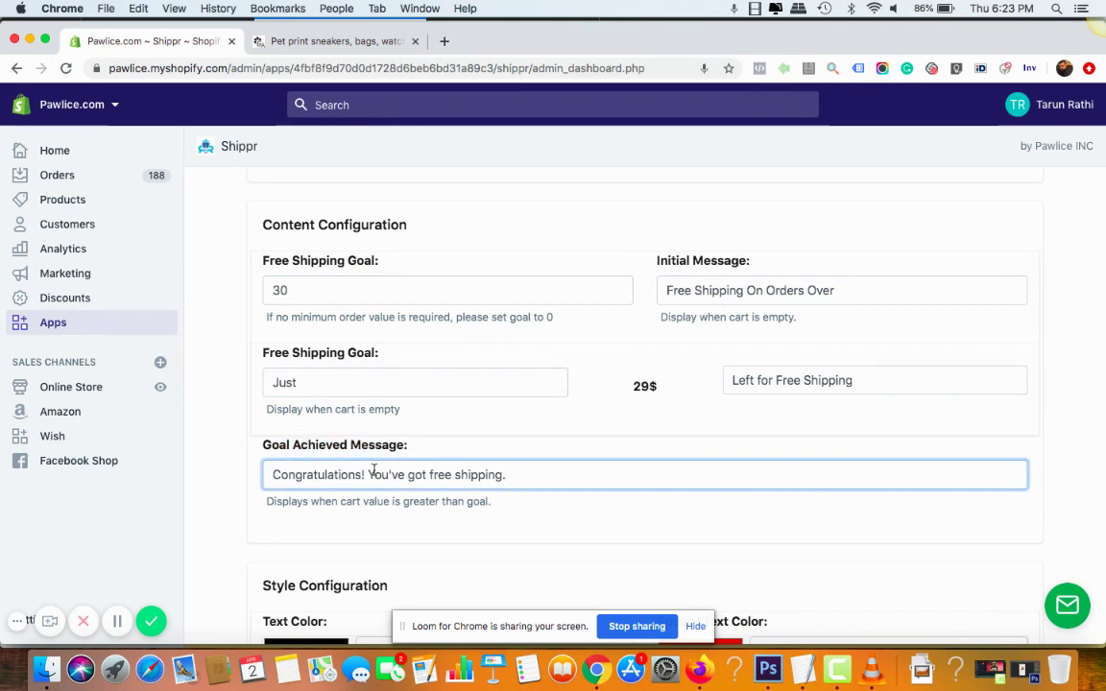
pyautogui.tripleClick(552, 480)
pyautogui.write('A')
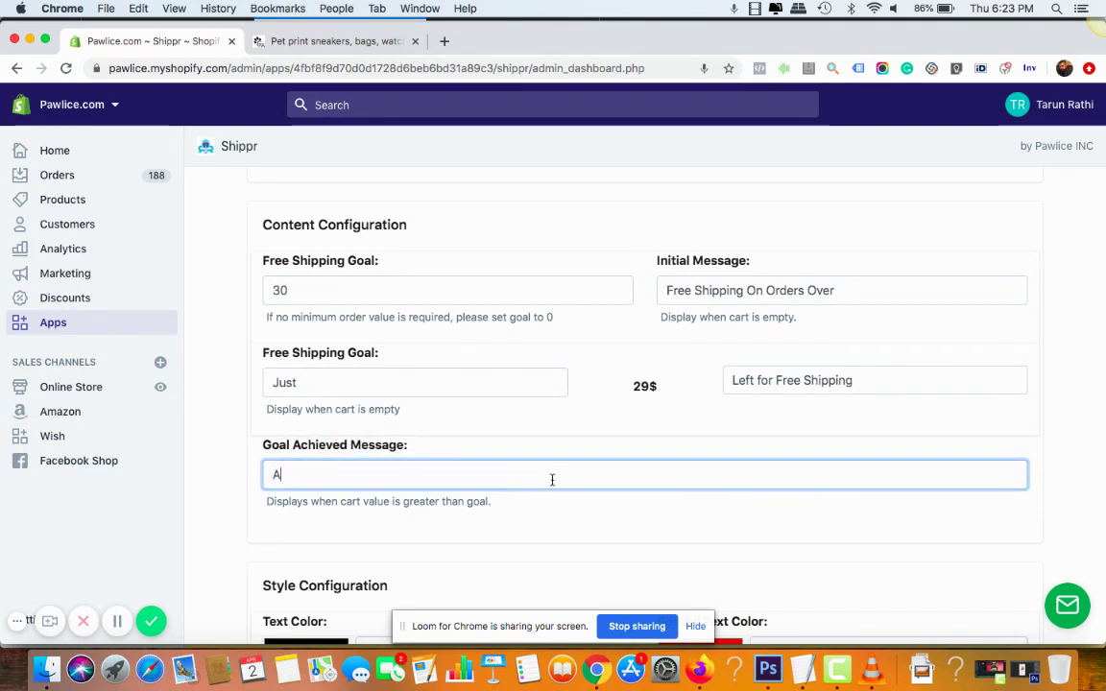
pyautogui.write("wesome! Here's your Fr")
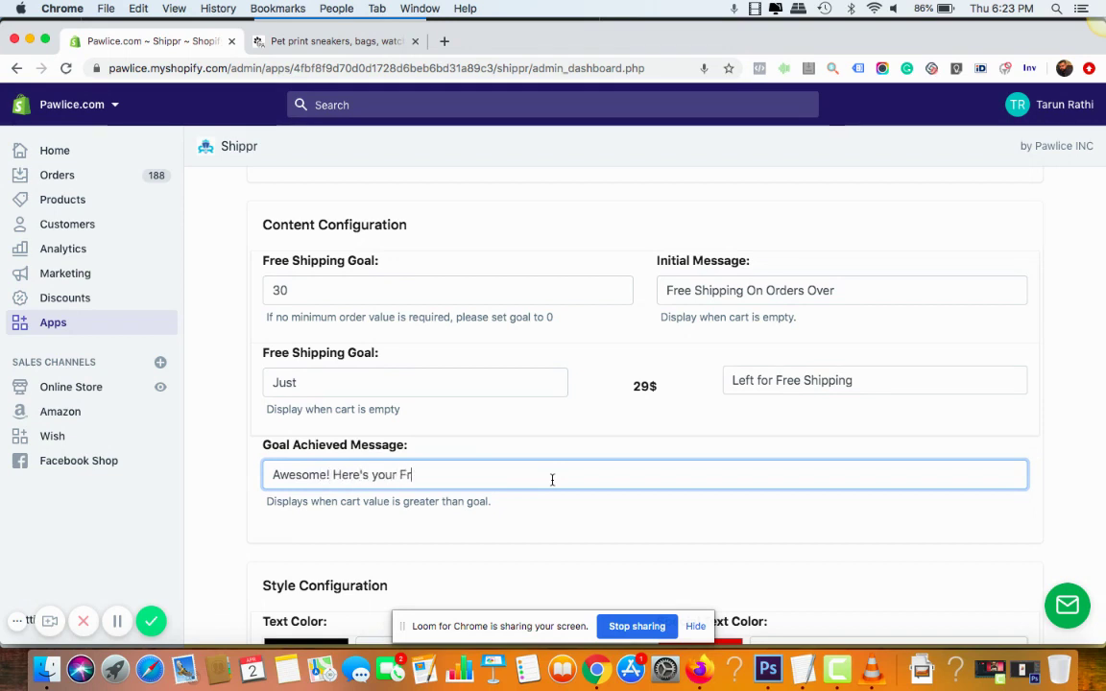
pyautogui.write('ee Shipping Code')
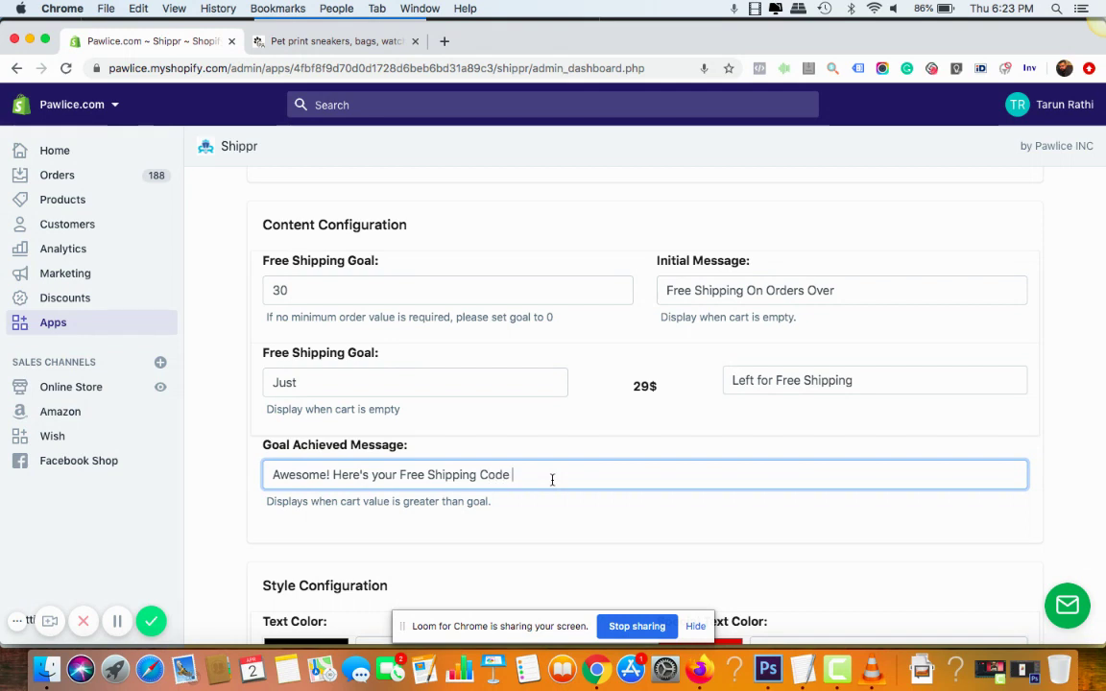
pyautogui.write(' "Awesome20"')
pyautogui.scroll(-3, 551, 477)
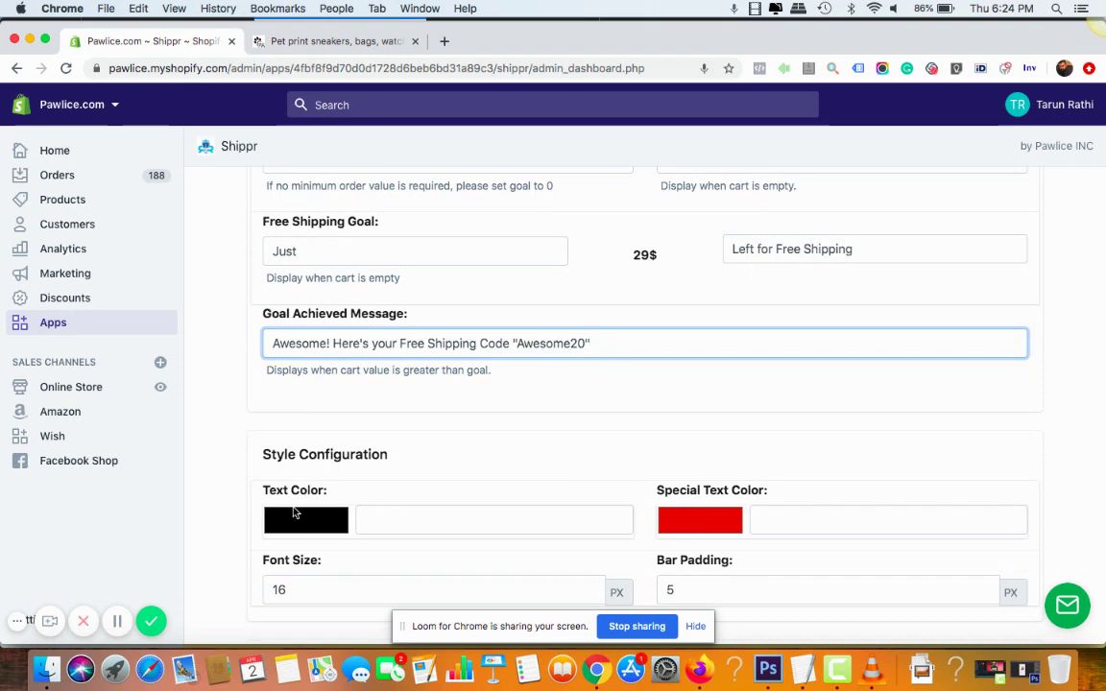
pyautogui.scroll(10, 506, 440)
# Step: Change the special text colour from red to dark green #065e04
pyautogui.scroll(-12, 591, 368)
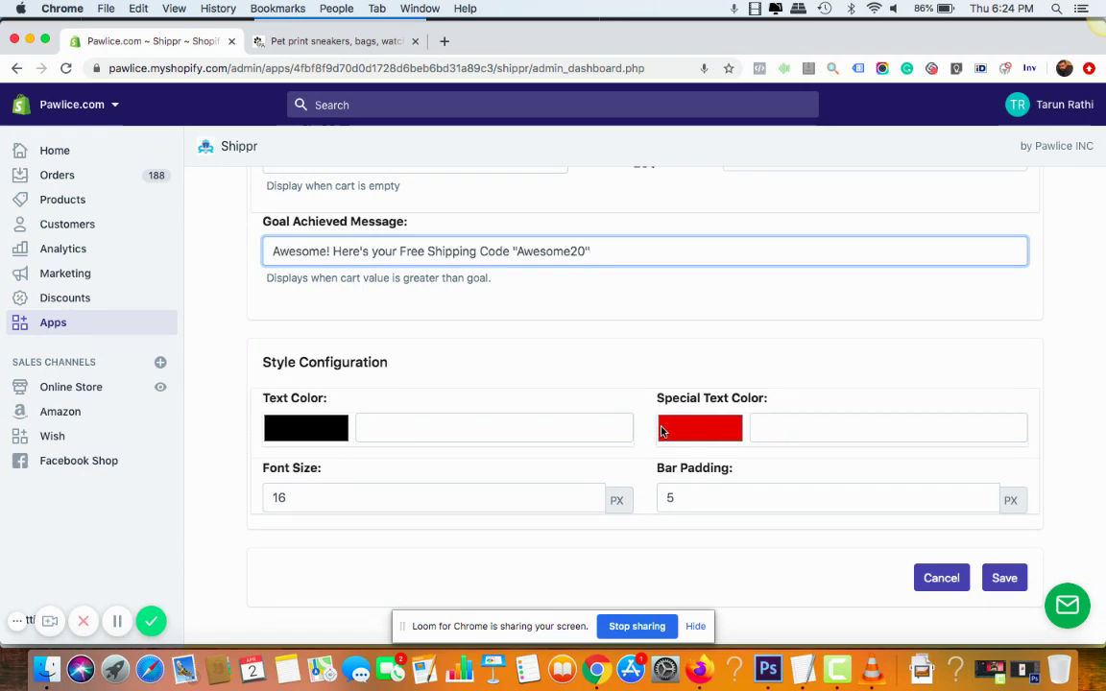
pyautogui.click(690, 430)
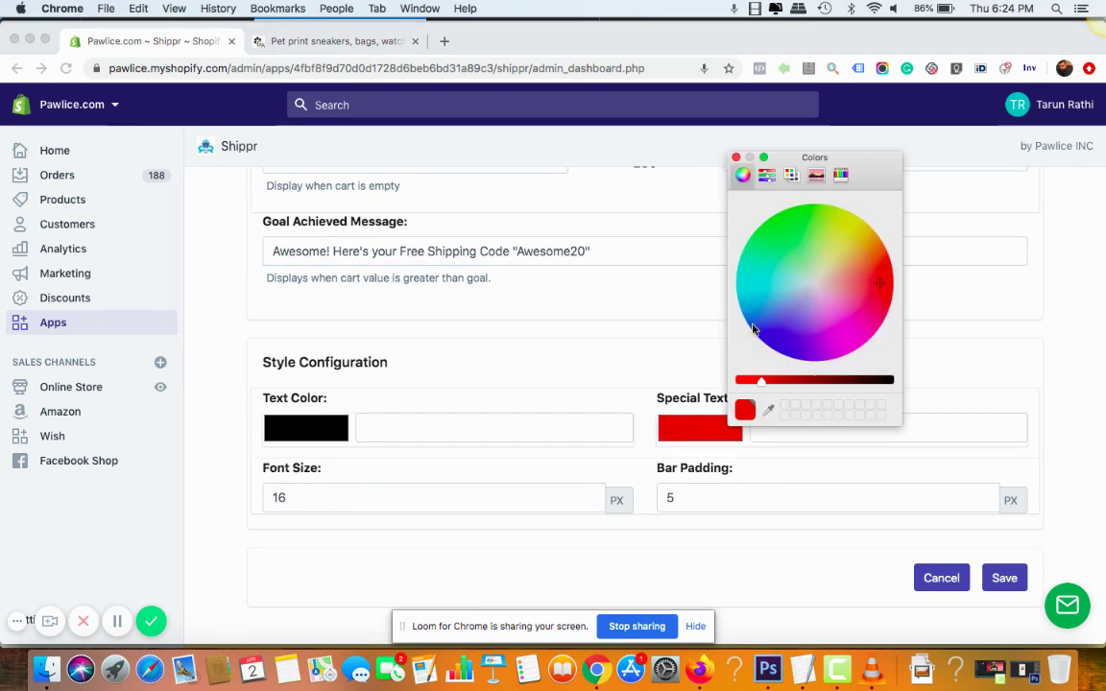
pyautogui.click(779, 223)
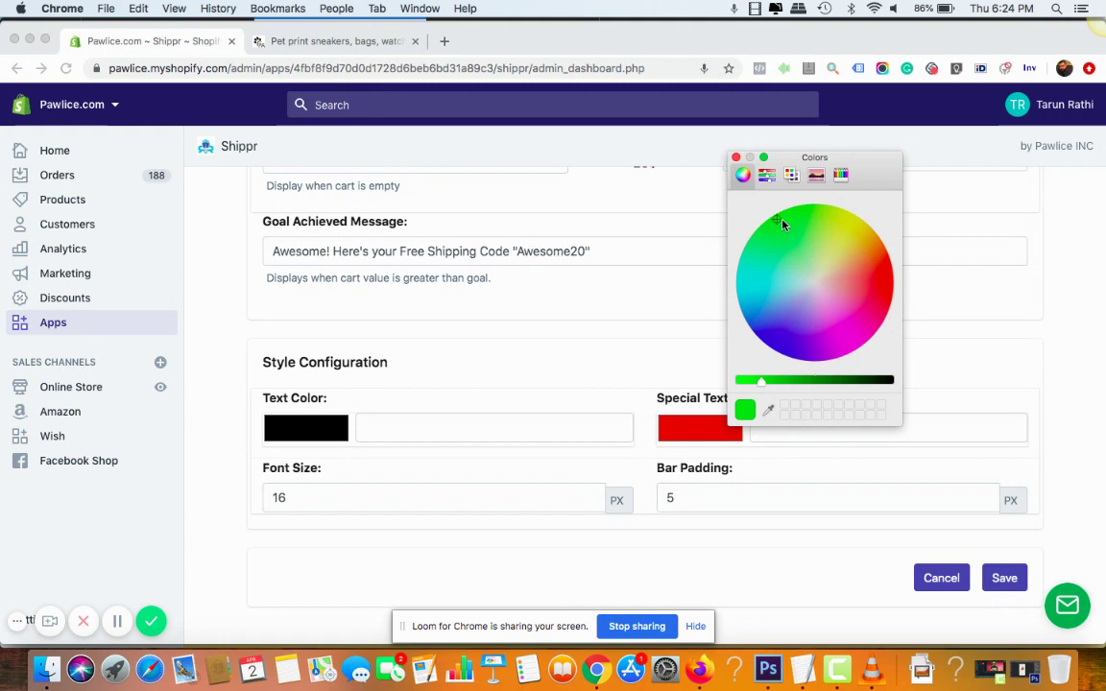
pyautogui.click(864, 382)
pyautogui.moveTo(856, 381); pyautogui.dragTo(834, 381)
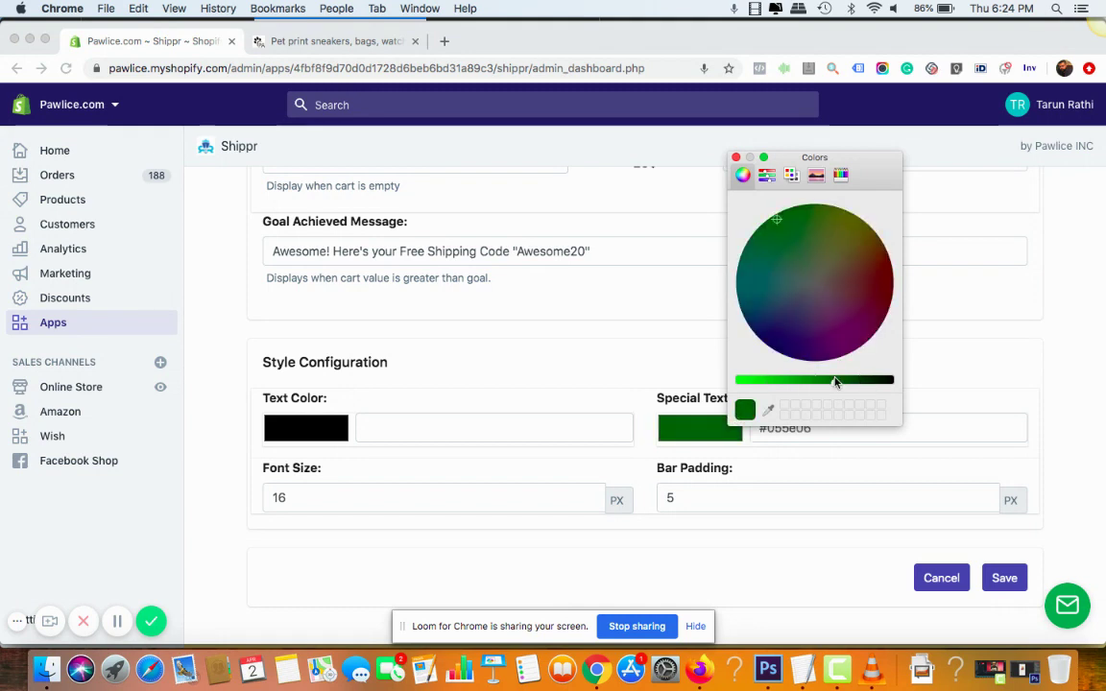
pyautogui.click(778, 218)
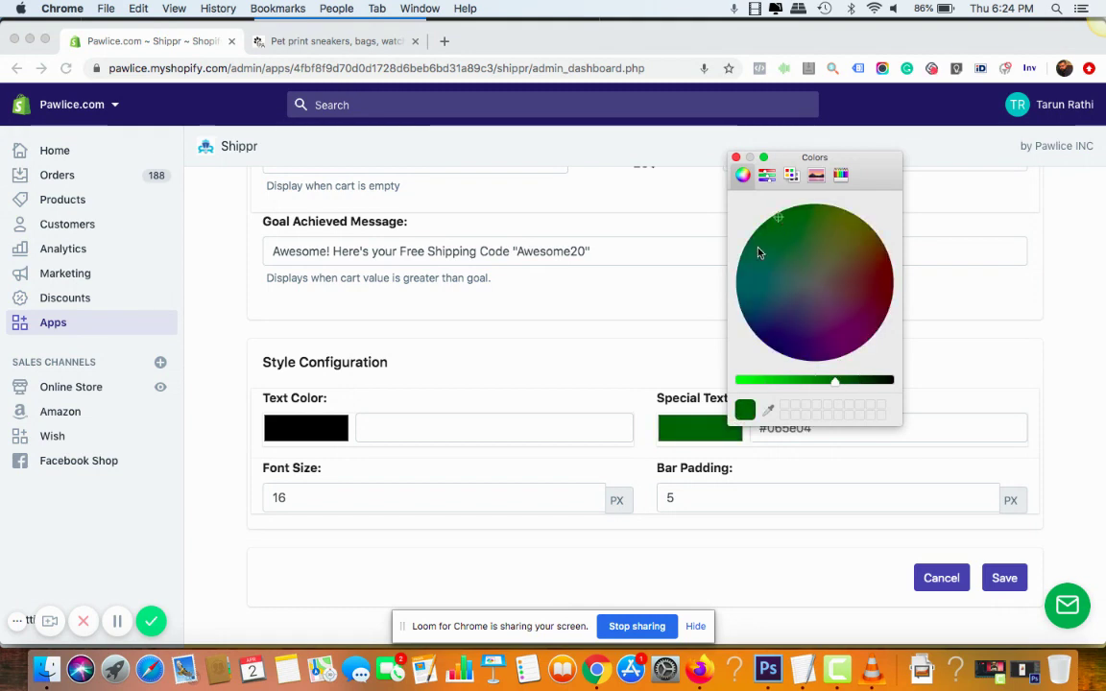
pyautogui.click(736, 158)
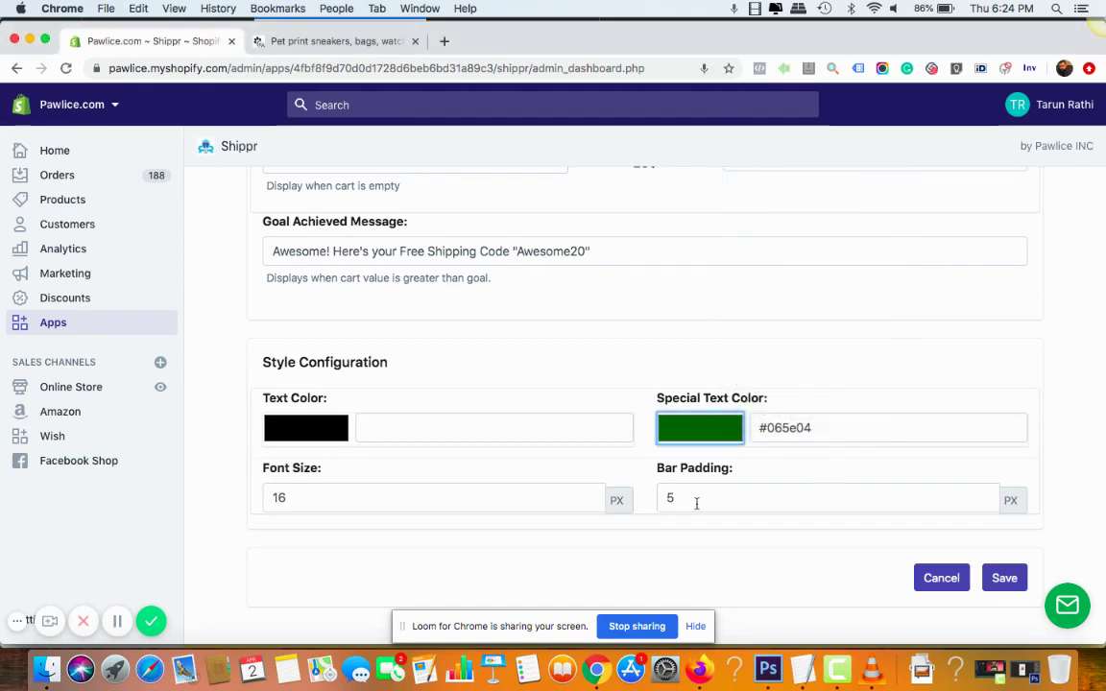
pyautogui.click(294, 496)
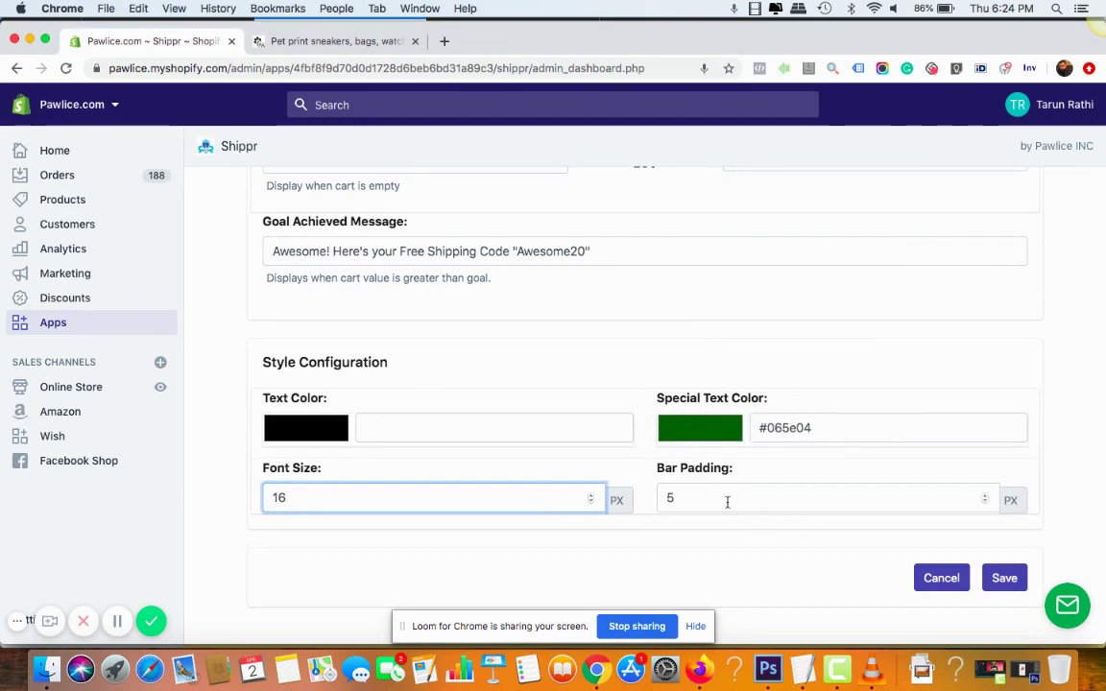
# Step: Save the bar, dismiss the creation confirmation, and switch the Shipping Bar to Active
pyautogui.click(1003, 584)
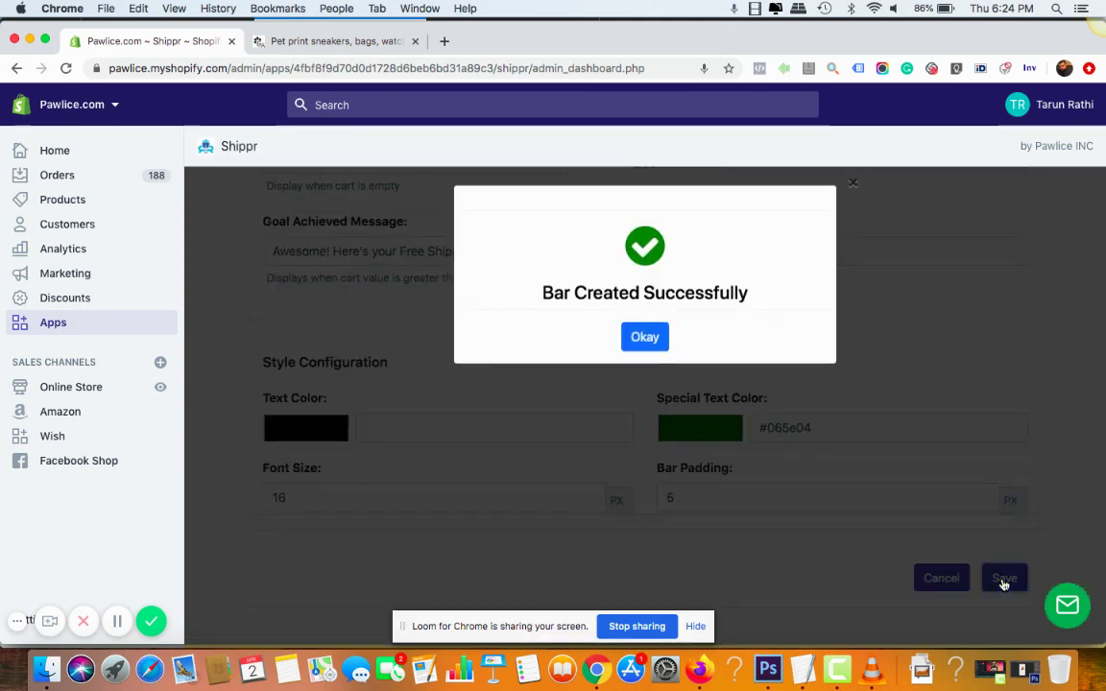
pyautogui.click(639, 346)
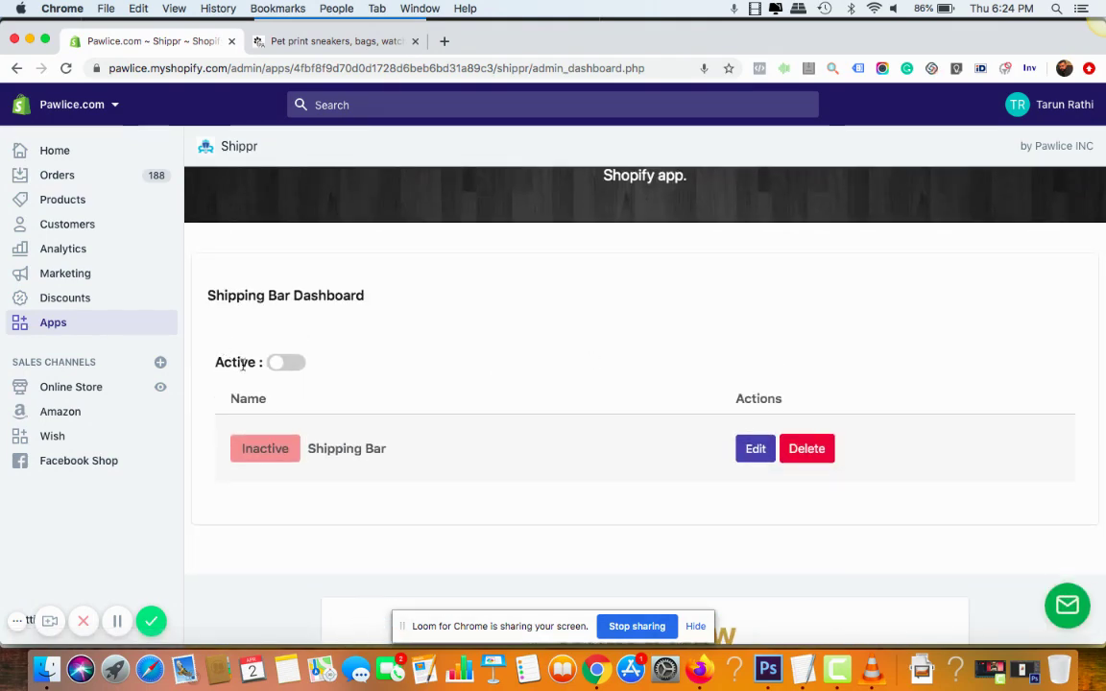
pyautogui.click(293, 364)
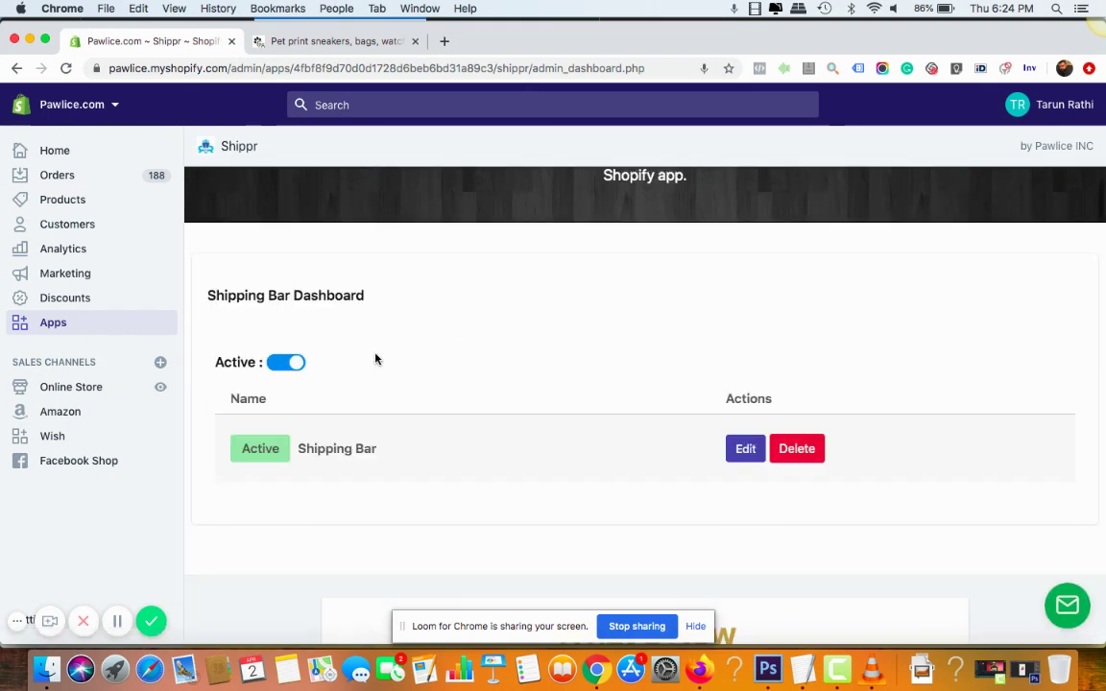
pyautogui.scroll(3, 375, 359)
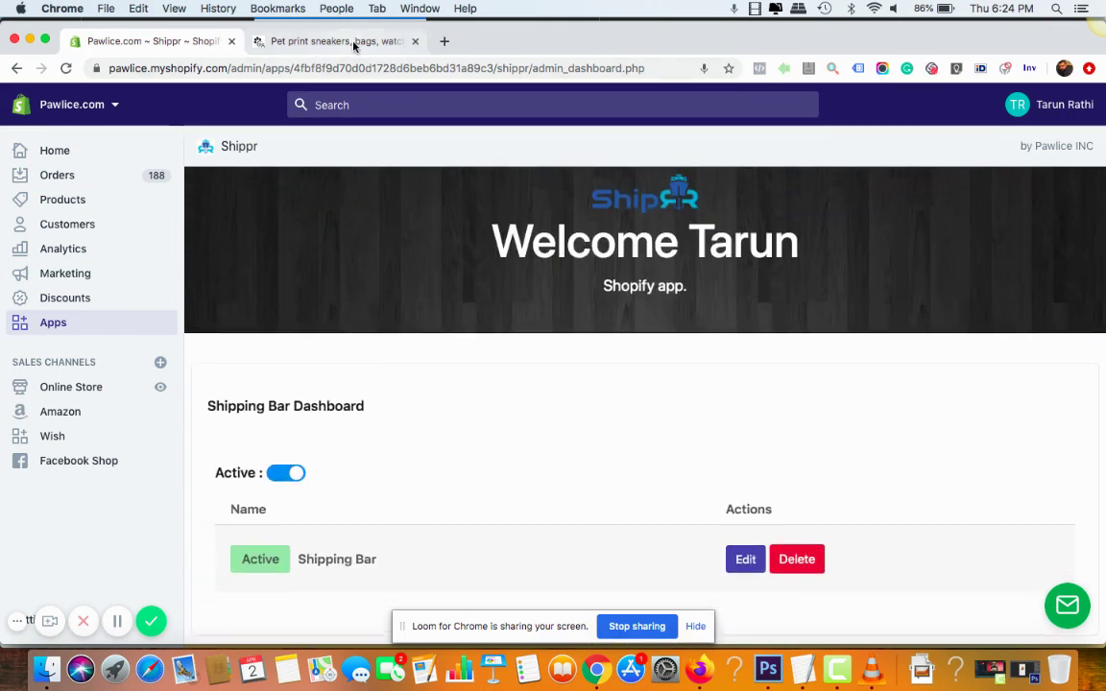
# Step: Reload pawlice.com to see the 'Free Shipping On Orders Over $30.' bar, then scroll to Beddings
pyautogui.click(327, 40)
pyautogui.click(386, 69)
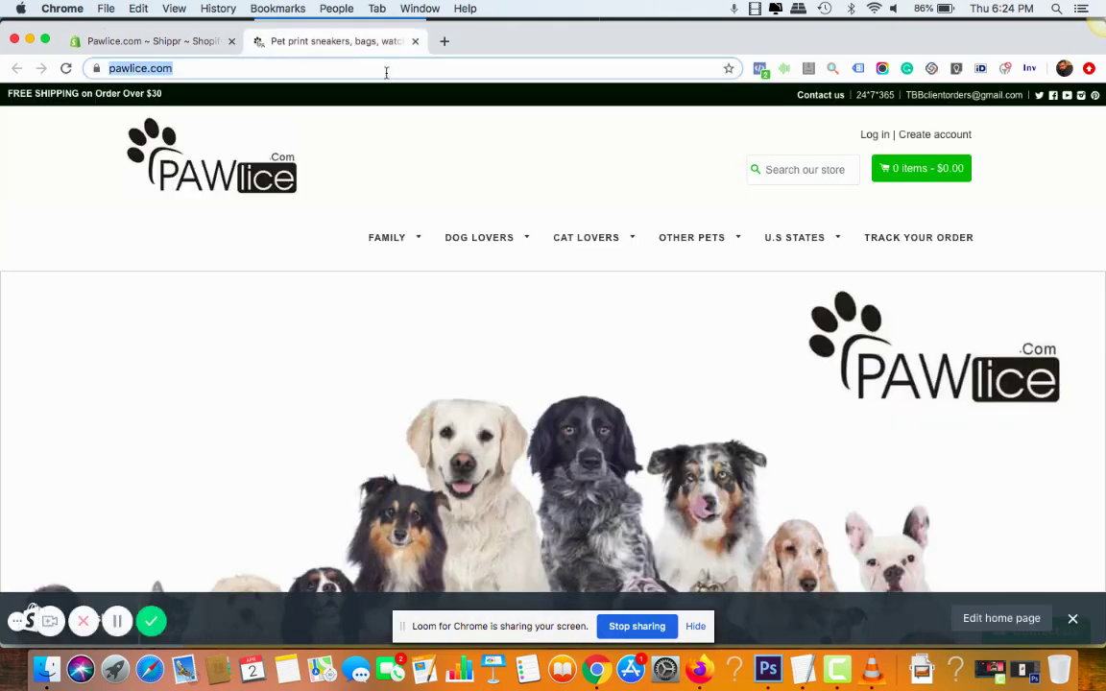
pyautogui.press('Return')
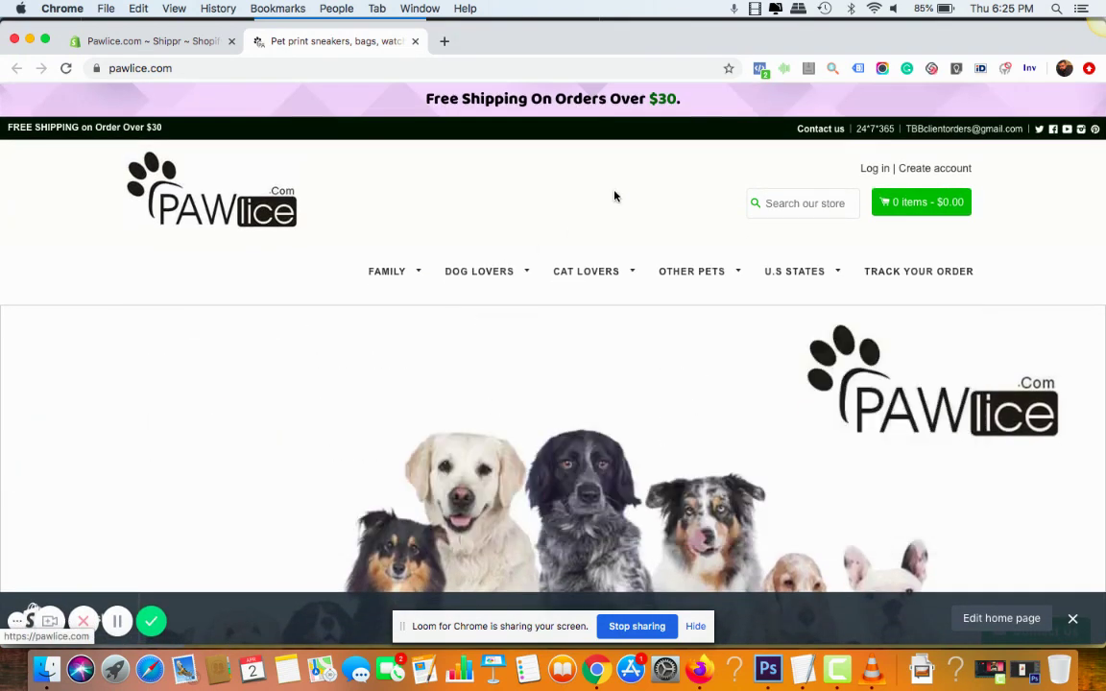
pyautogui.moveTo(631, 247)
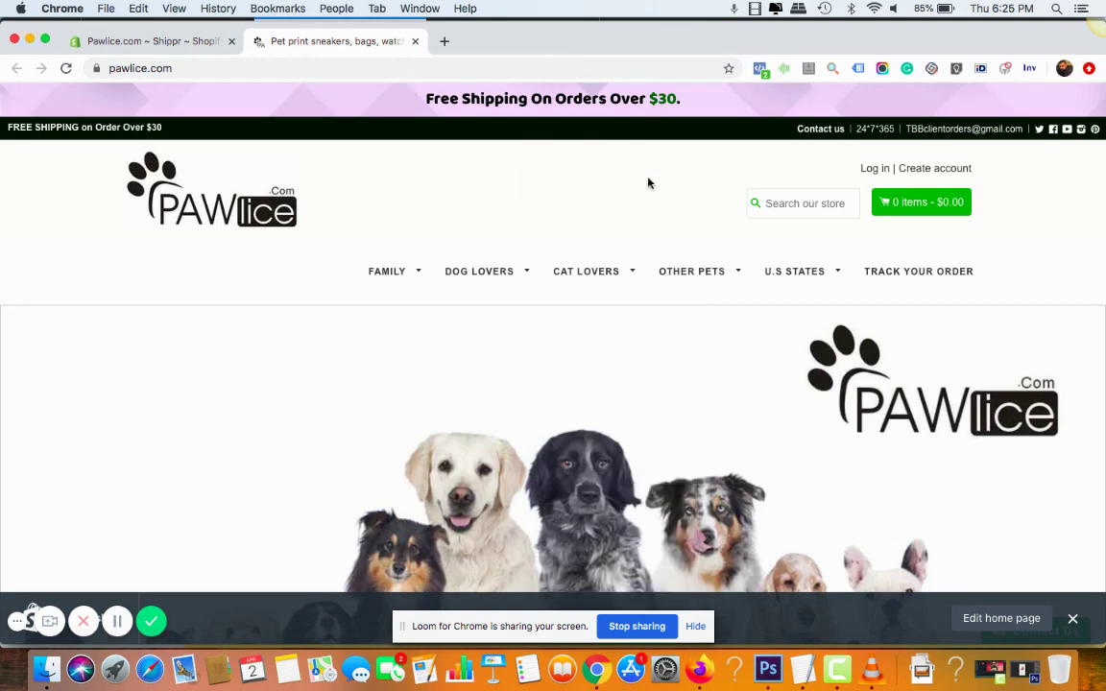
pyautogui.scroll(-10, 611, 238)
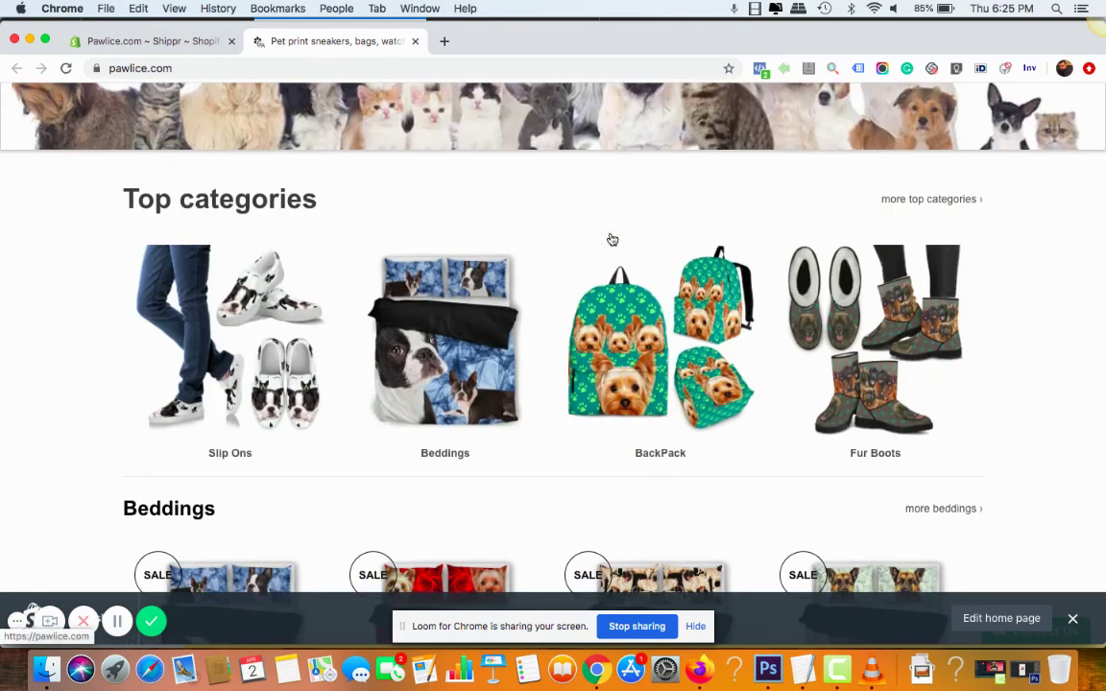
pyautogui.scroll(-3, 610, 238)
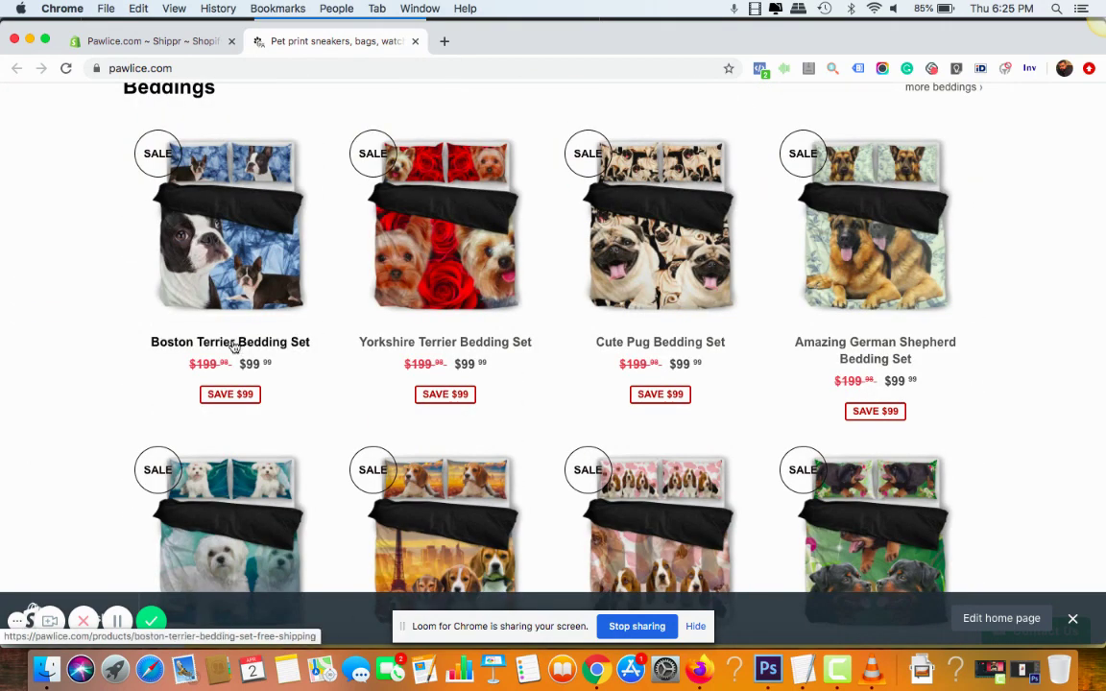
# Step: Open the $99.99 Boston Terrier Bedding Set and proceed to its checkout information step
pyautogui.click(260, 278)
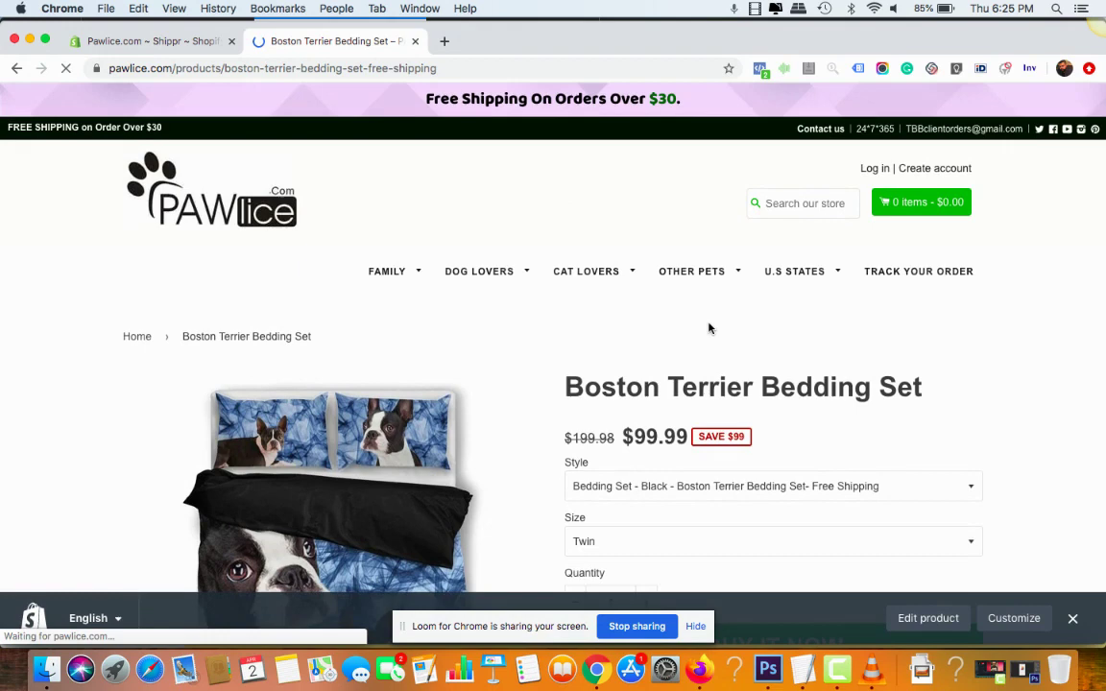
pyautogui.scroll(-3, 715, 332)
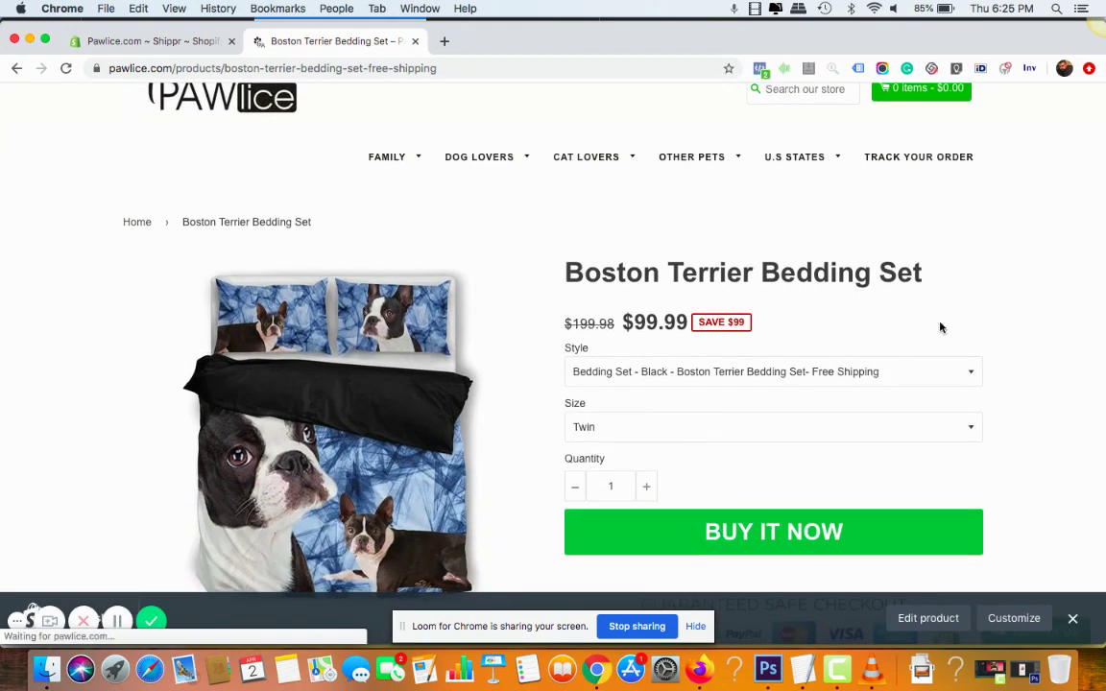
pyautogui.scroll(3, 940, 327)
pyautogui.moveTo(792, 275)
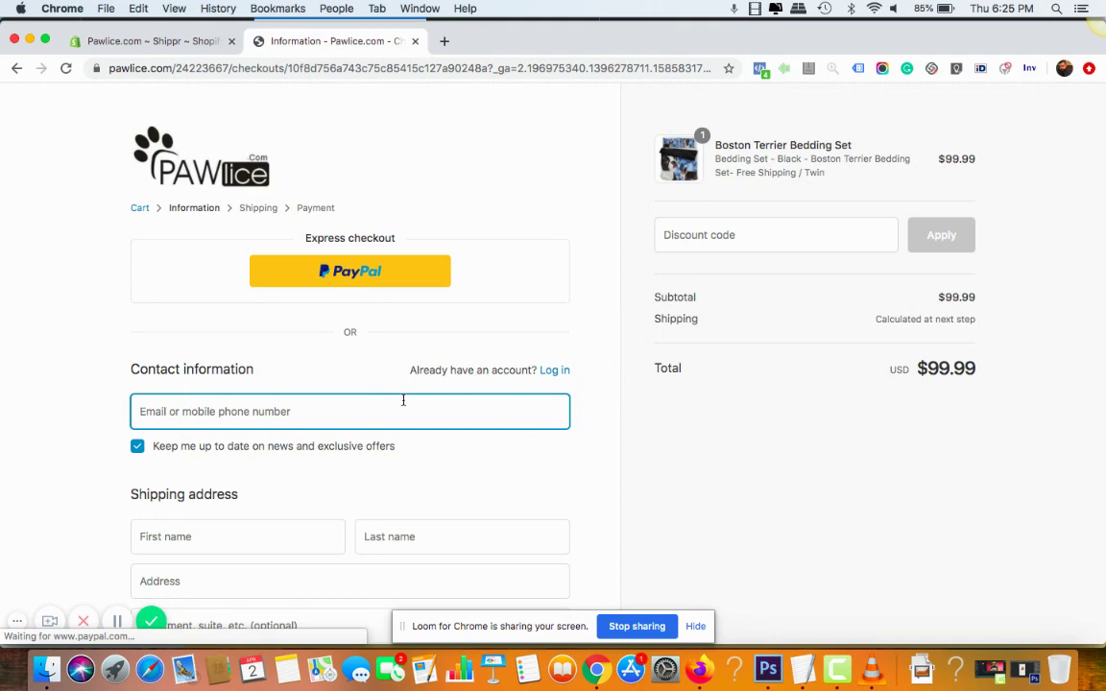
pyautogui.scroll(-3, 405, 400)
pyautogui.scroll(3, 402, 400)
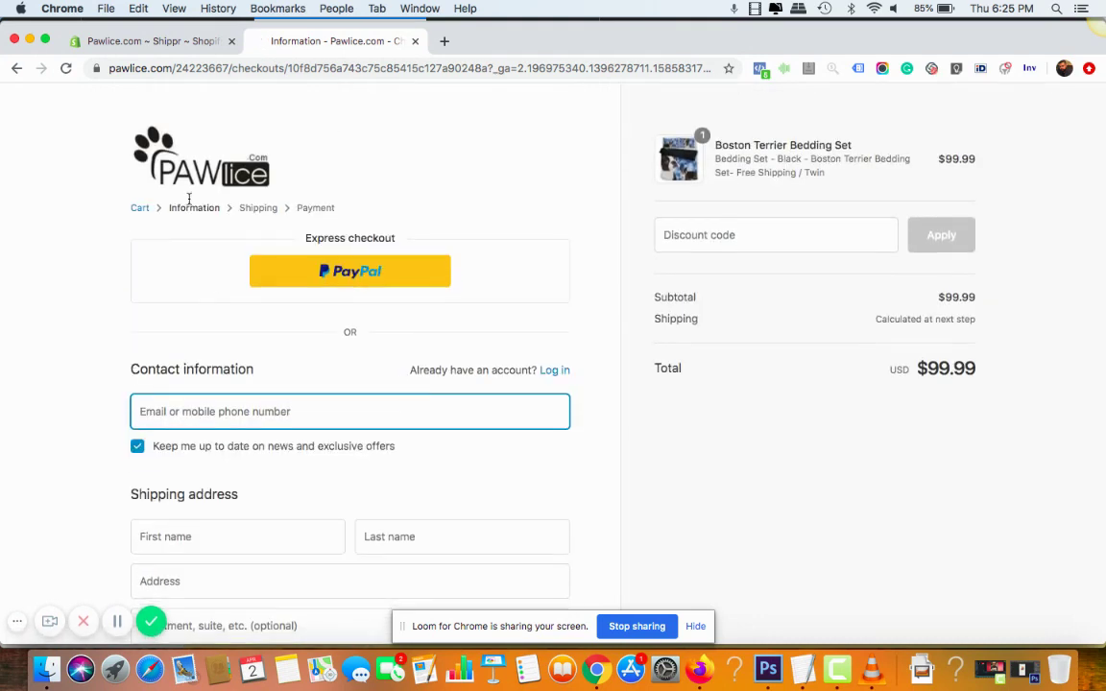
pyautogui.click(177, 68)
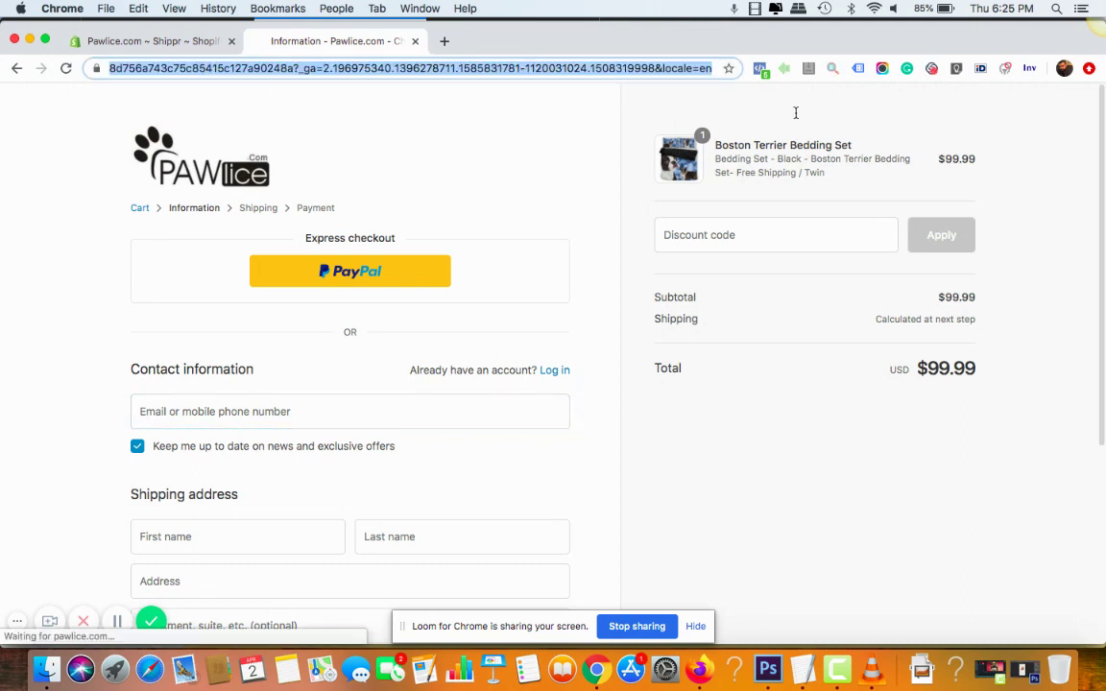
# Step: On pawlice.com, remove the Boston Terrier Bedding Set from the cart and check the $30 bar message
pyautogui.write('pawlice.com/')
pyautogui.press('Return')
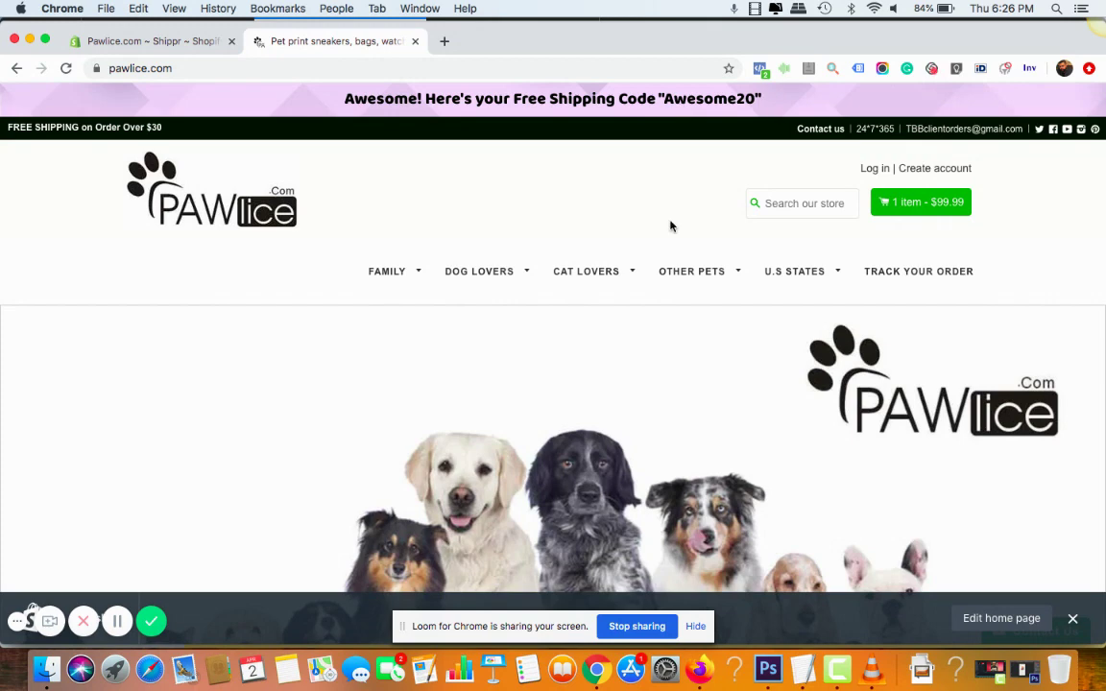
pyautogui.click(917, 209)
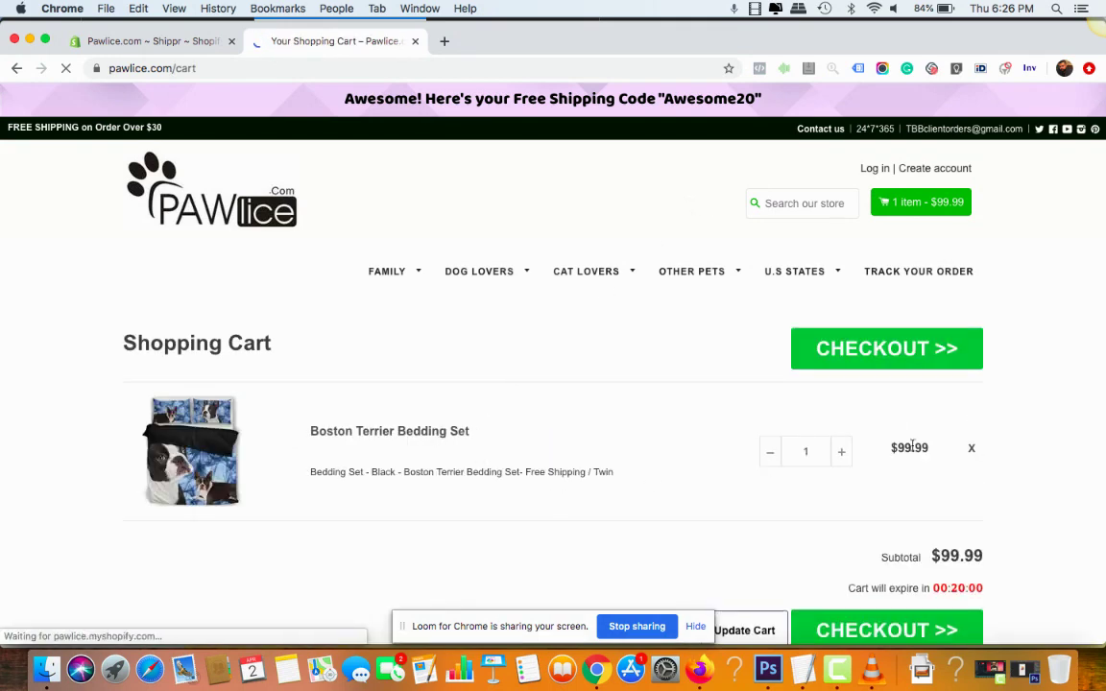
pyautogui.click(972, 450)
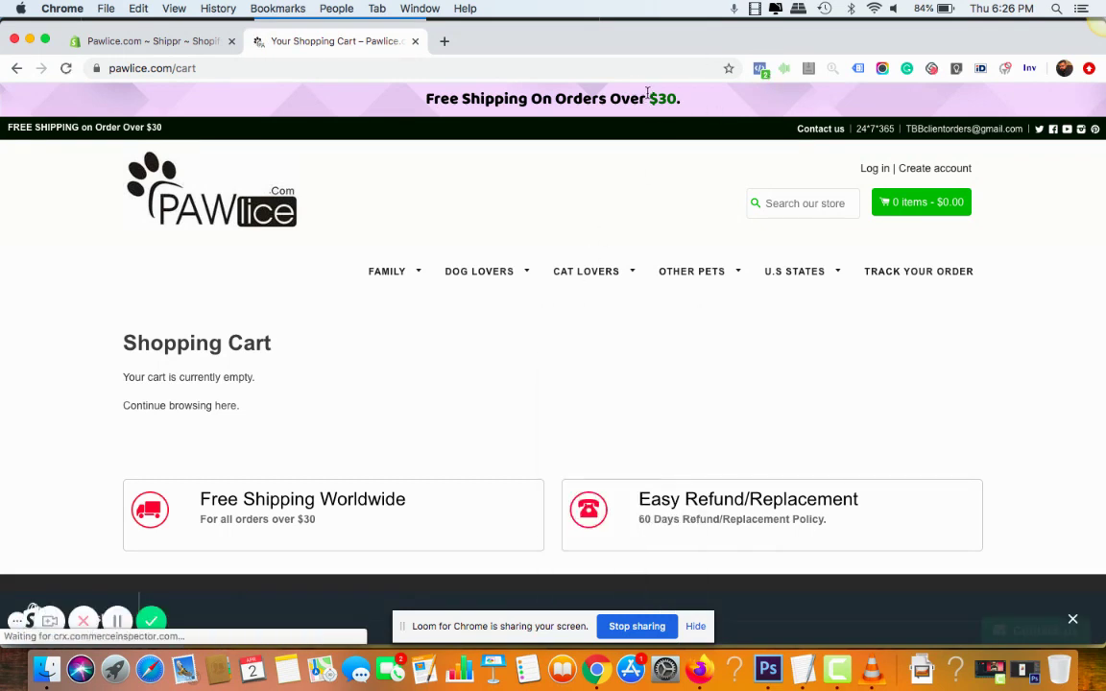
pyautogui.moveTo(647, 93); pyautogui.dragTo(707, 99)
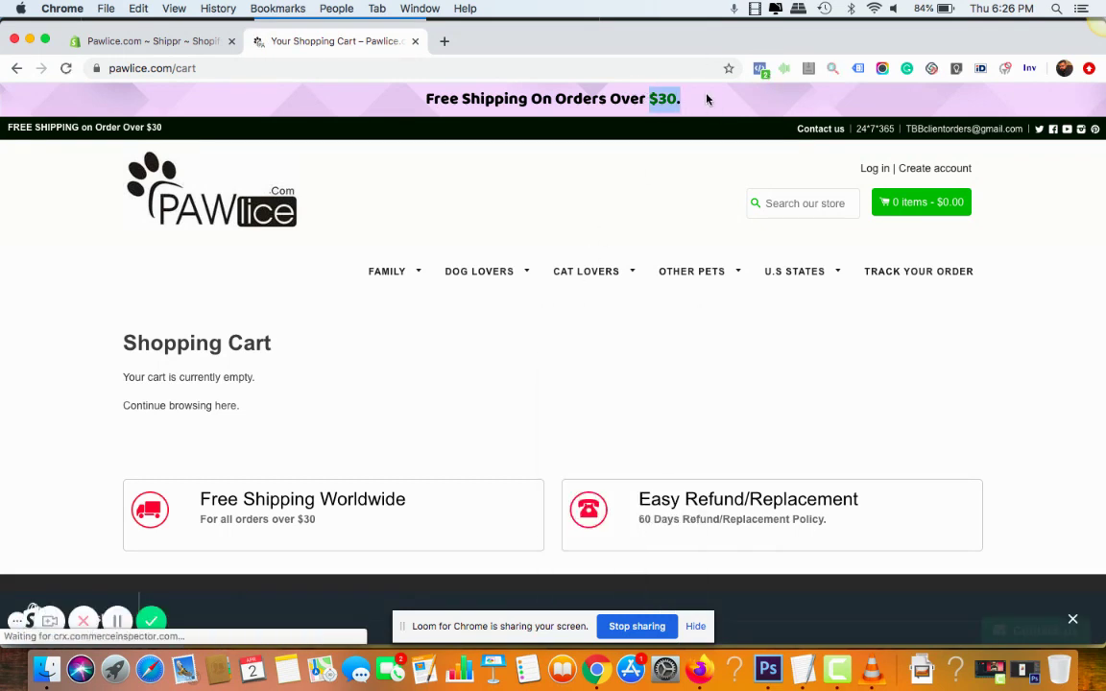
pyautogui.click(609, 219)
# Step: Switch back to the Pawlice.com ~ Shippr tab and review the Active Shipping Bar listing
pyautogui.click(181, 43)
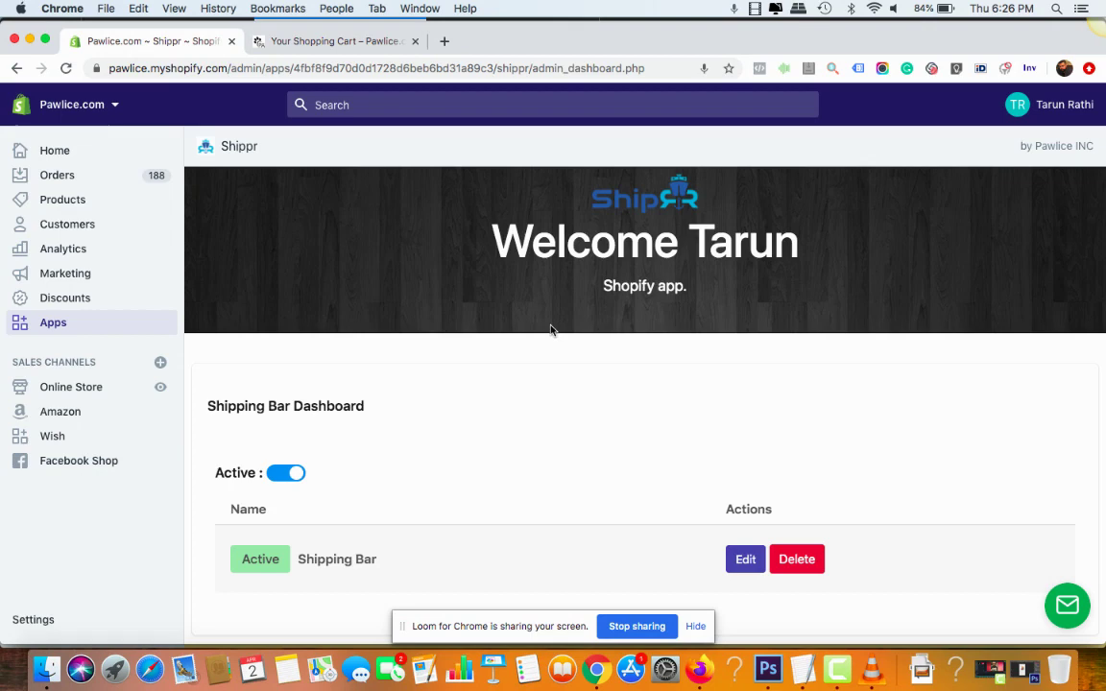
pyautogui.scroll(-3, 548, 328)
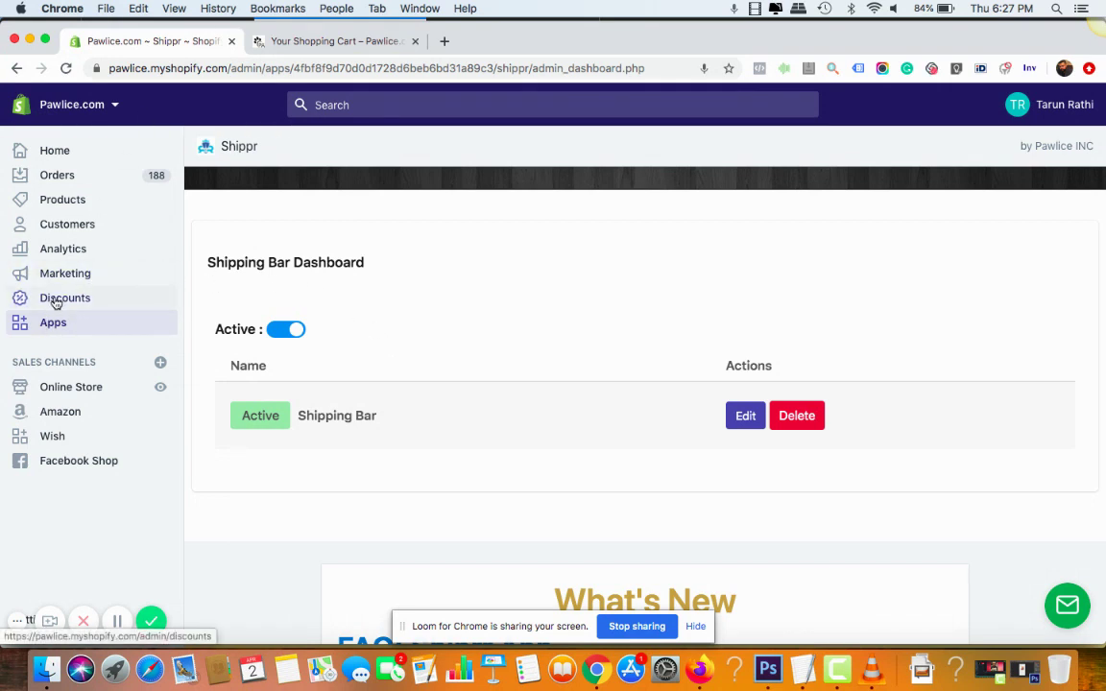
# Step: Start a new discount code named AWESOME20 from the Discounts page
pyautogui.click(55, 299)
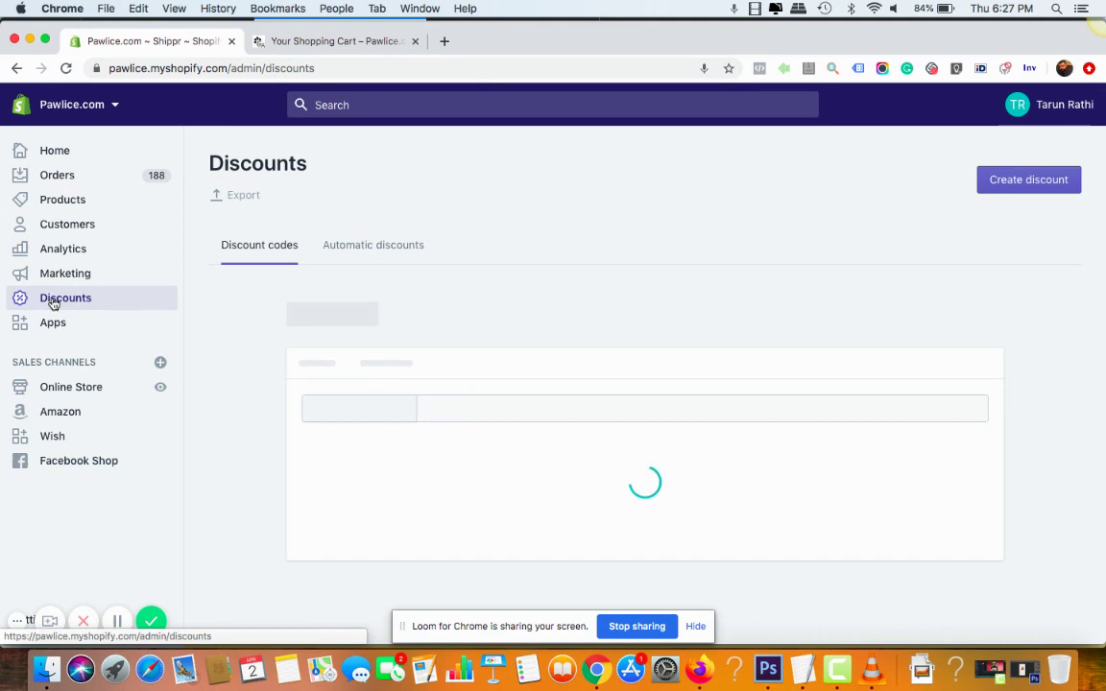
pyautogui.click(1011, 184)
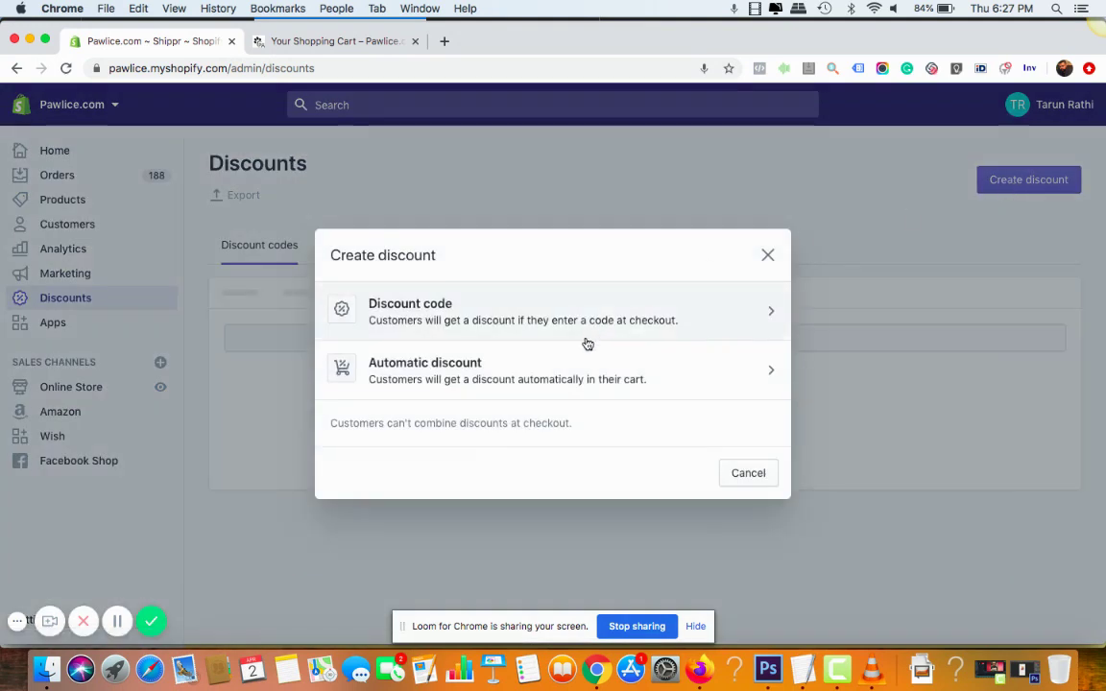
pyautogui.click(428, 311)
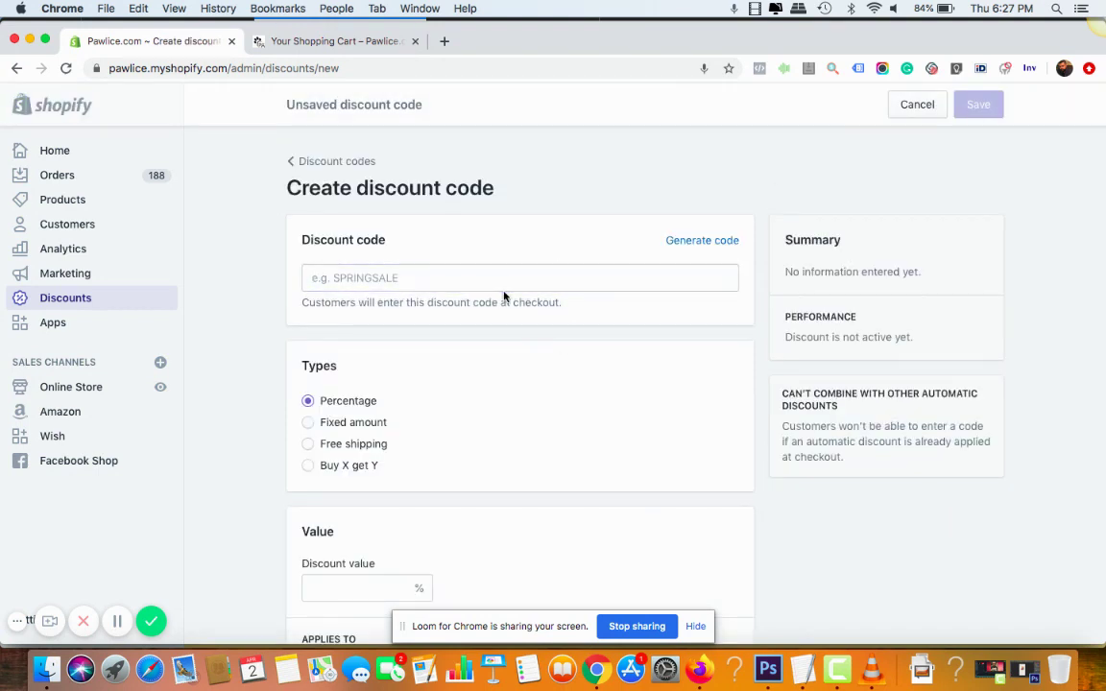
pyautogui.click(488, 279)
pyautogui.write('A')
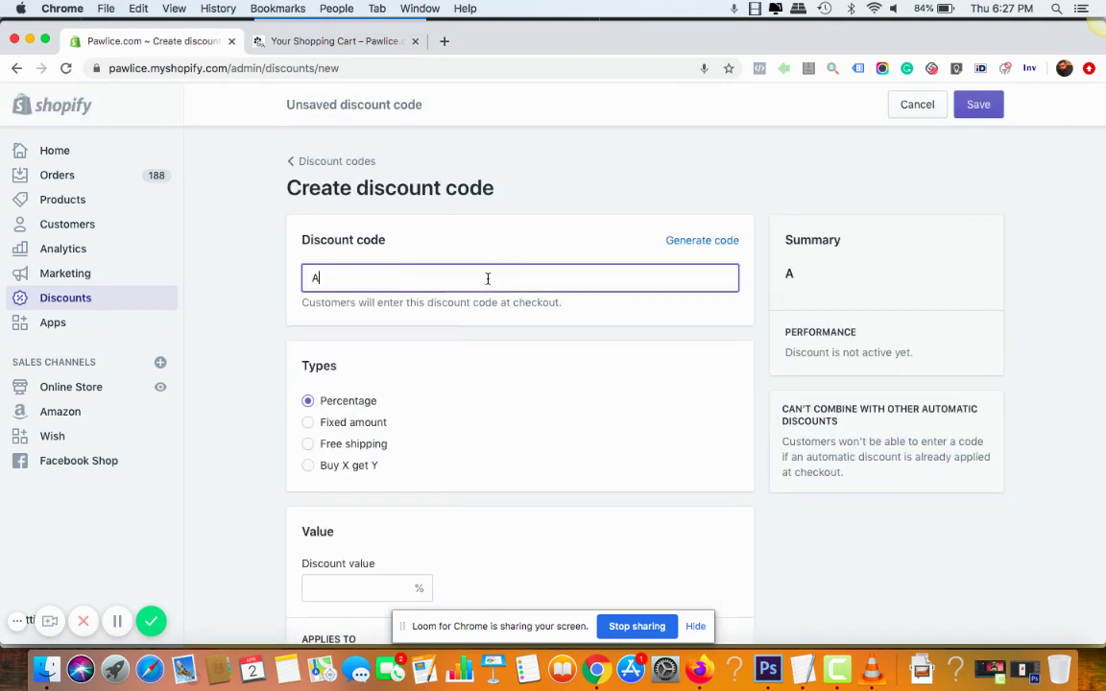
pyautogui.write('WESOME20')
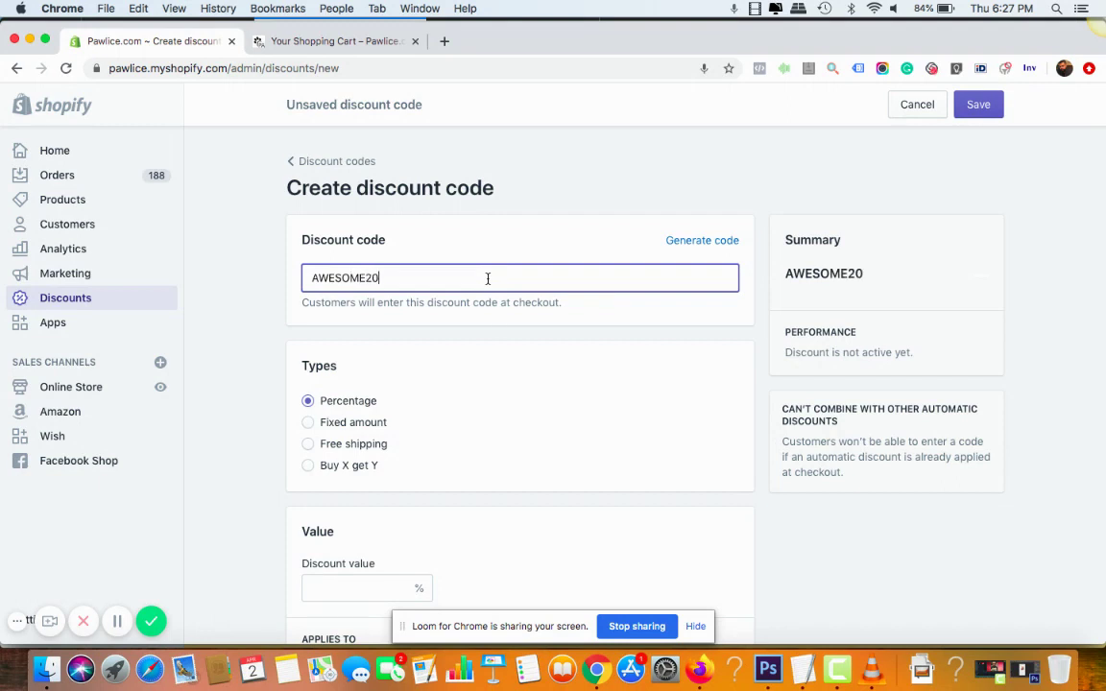
# Step: Make AWESOME20 a free-shipping discount with a US$30.00 minimum purchase amount
pyautogui.scroll(-3, 489, 341)
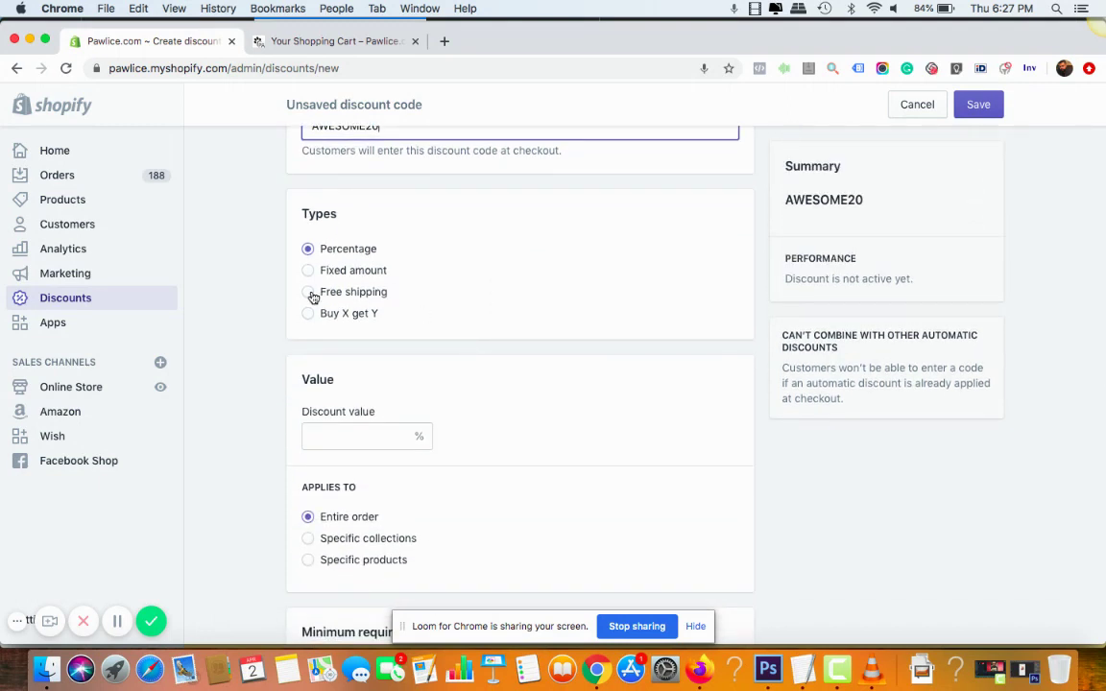
pyautogui.click(311, 293)
pyautogui.scroll(-2, 525, 312)
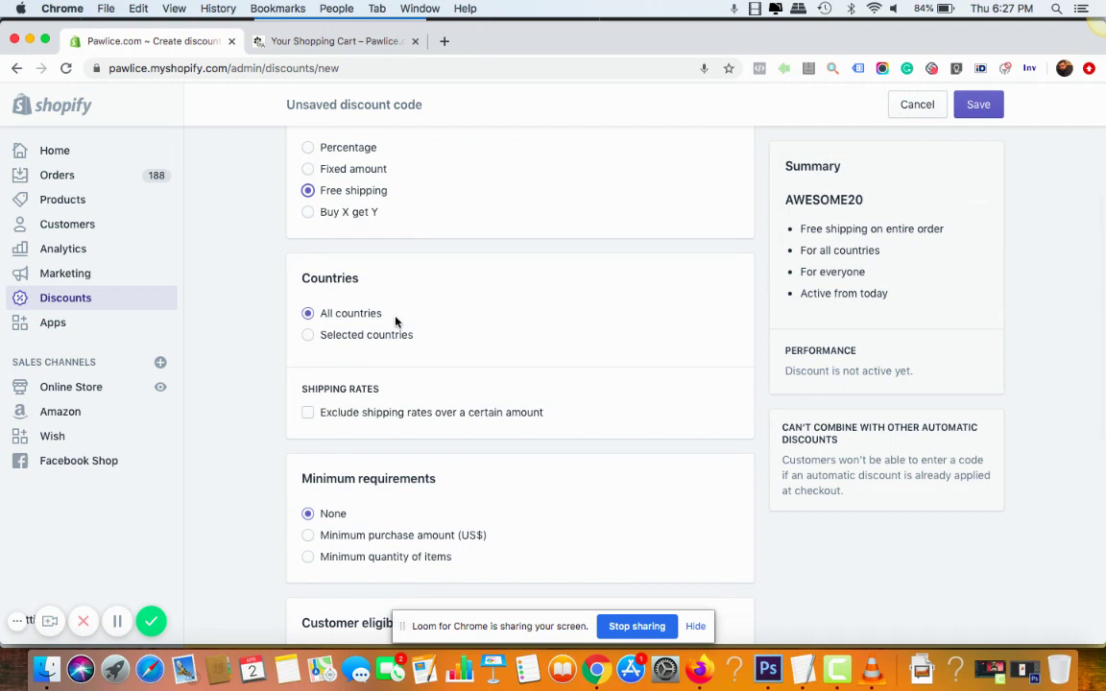
pyautogui.scroll(-3, 395, 321)
pyautogui.scroll(-3, 393, 393)
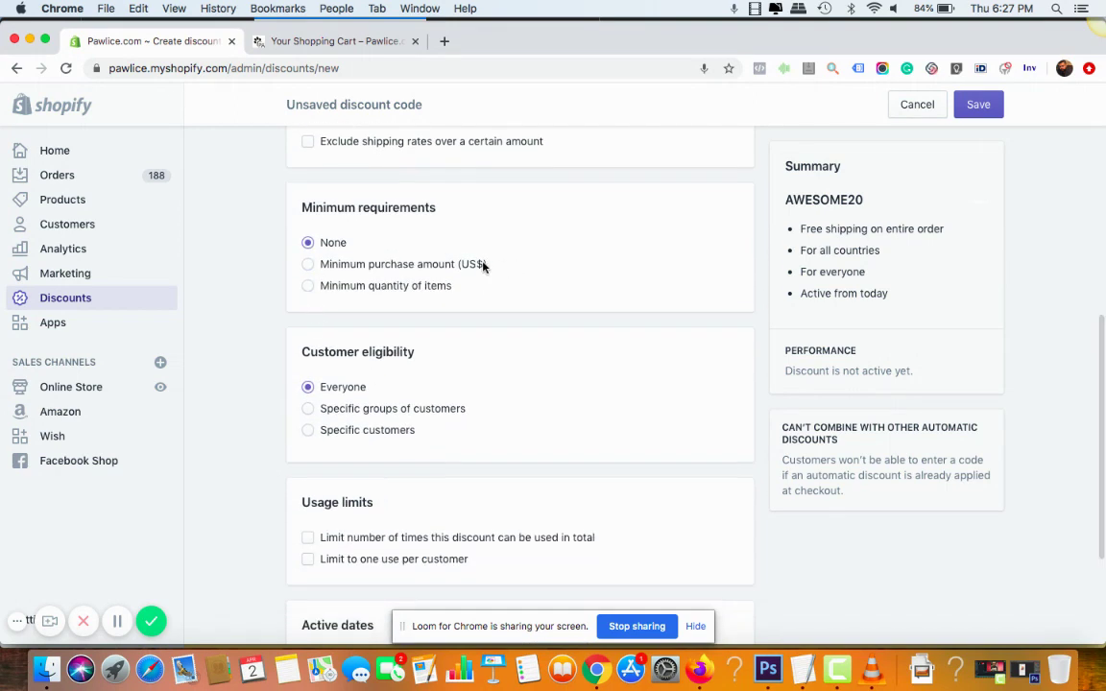
pyautogui.click(308, 265)
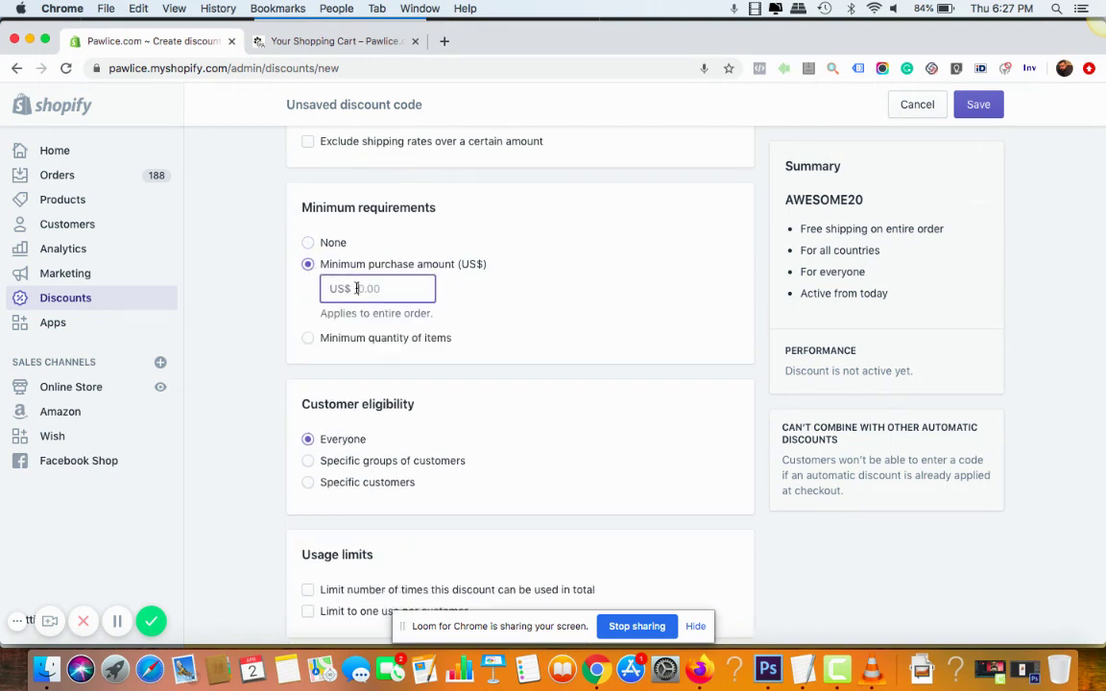
pyautogui.write('30')
pyautogui.click(660, 308)
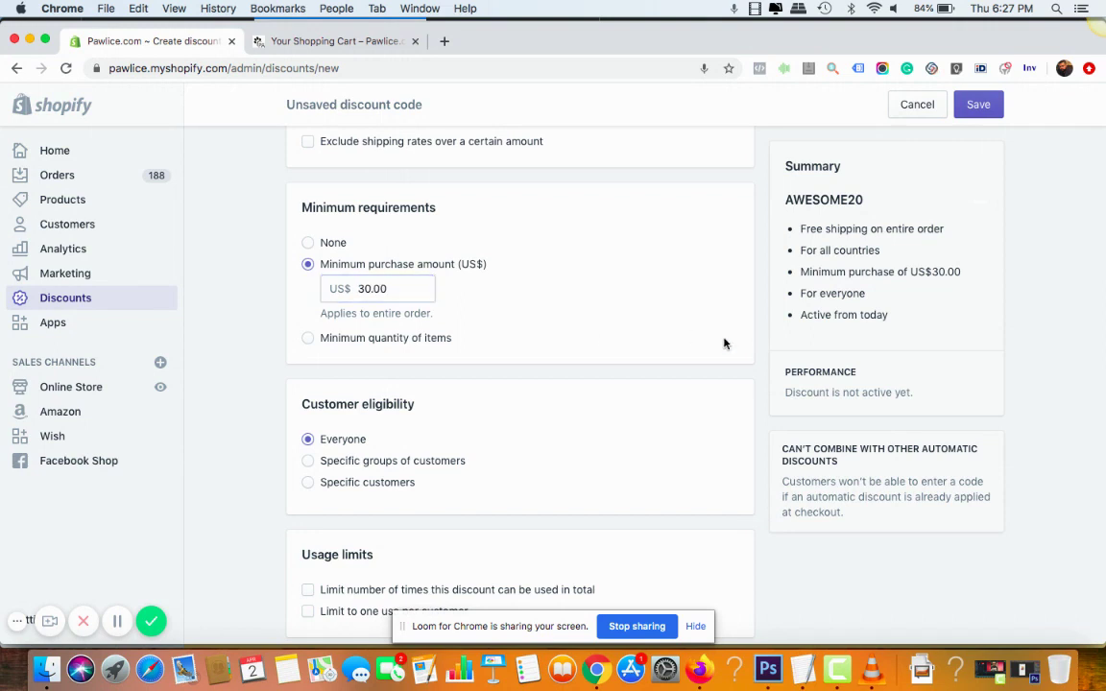
pyautogui.scroll(-5, 545, 382)
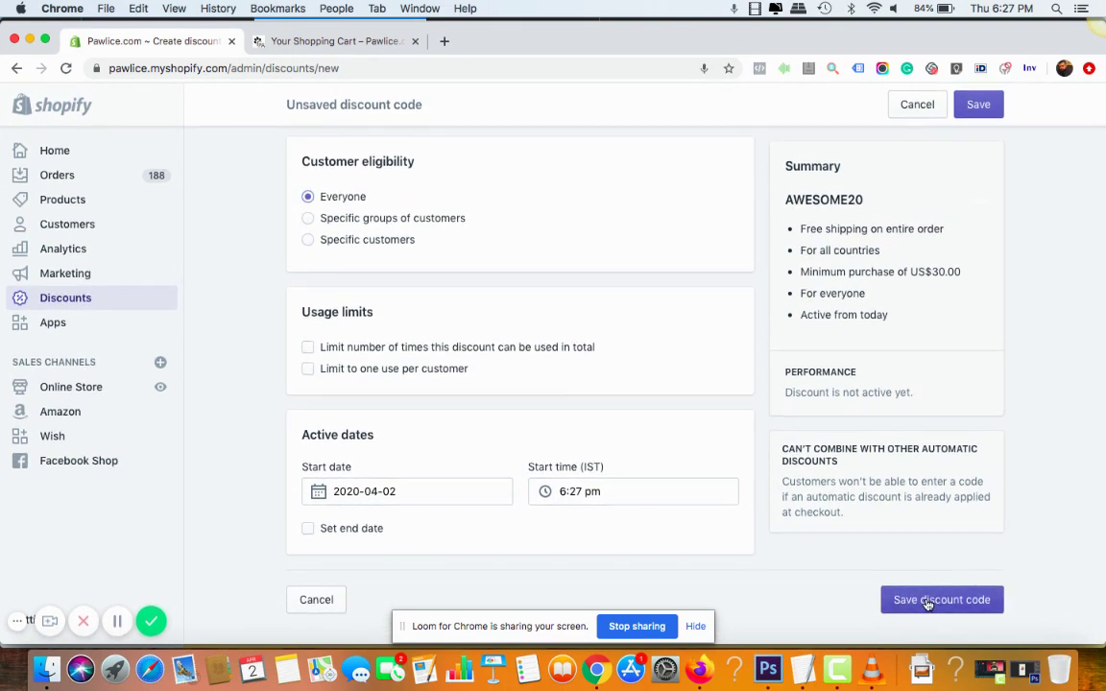
# Step: Save the AWESOME20 discount code and select its name in the heading
pyautogui.click(925, 602)
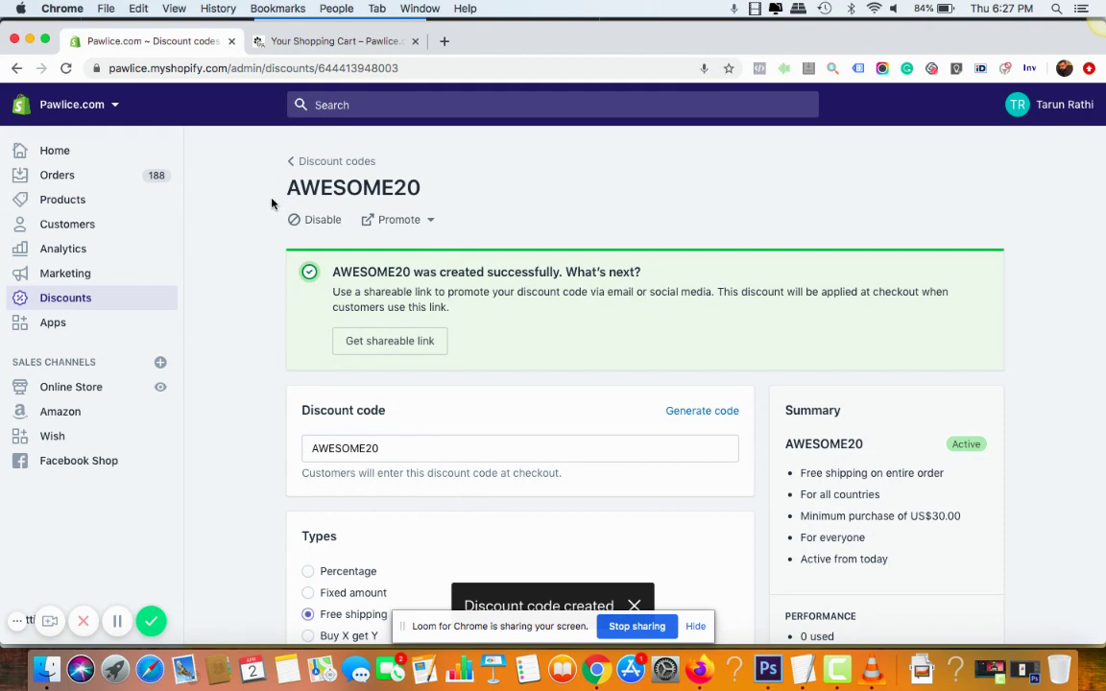
pyautogui.doubleClick(430, 192)
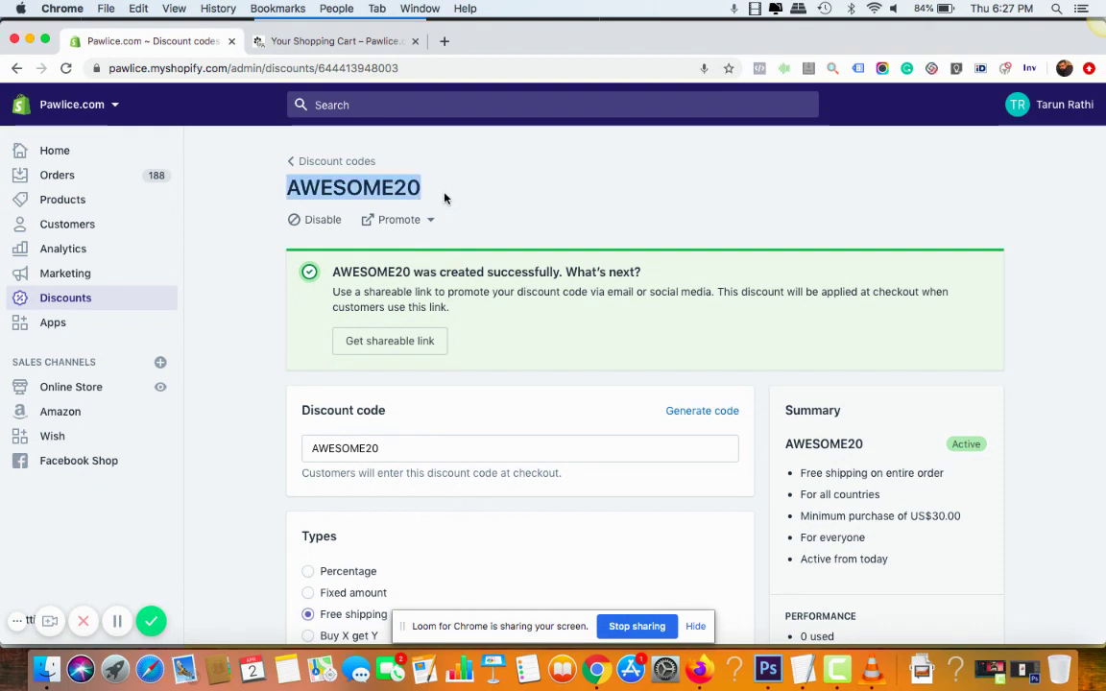